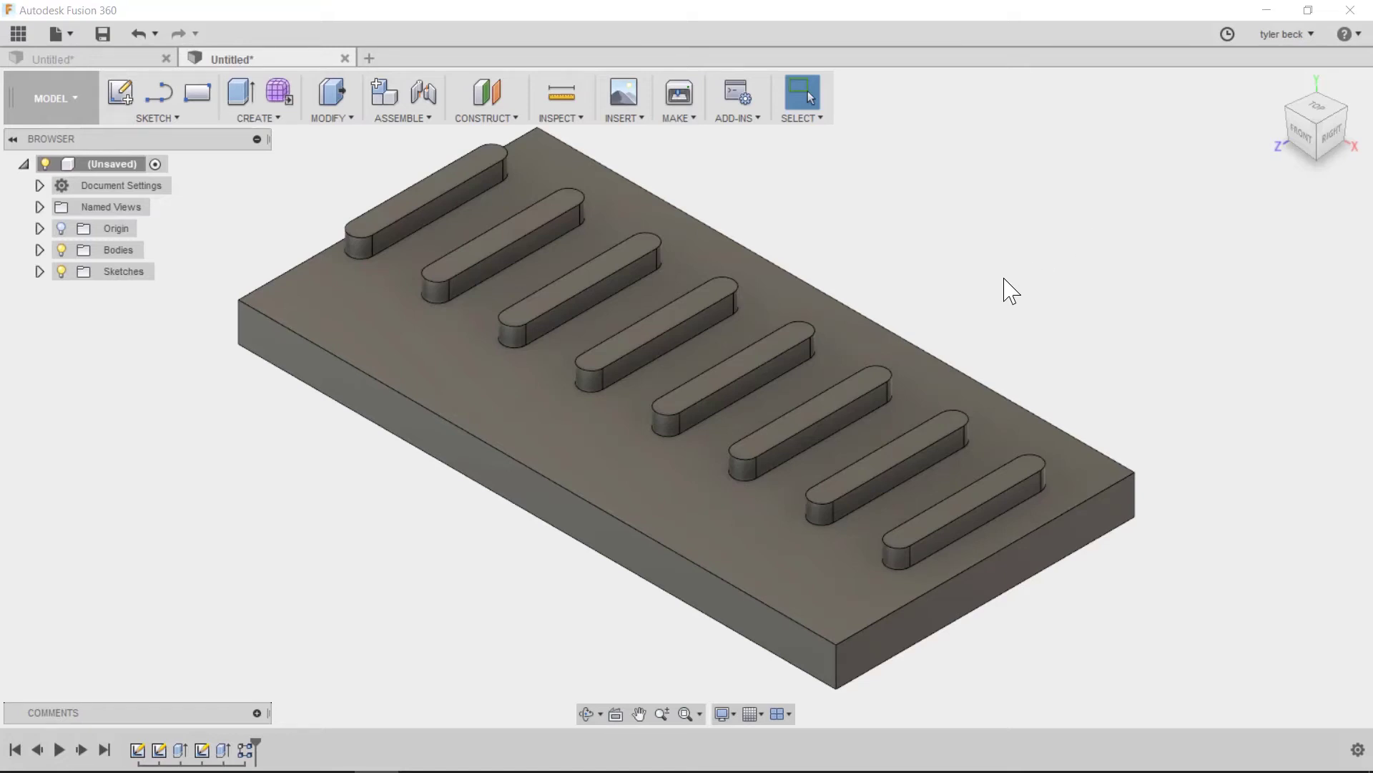
{"action": "middle_click_drag", "start_coordinate": [1006, 291], "coordinate": [1020, 319], "text": "shift"}
{"action": "key", "text": "Escape"}
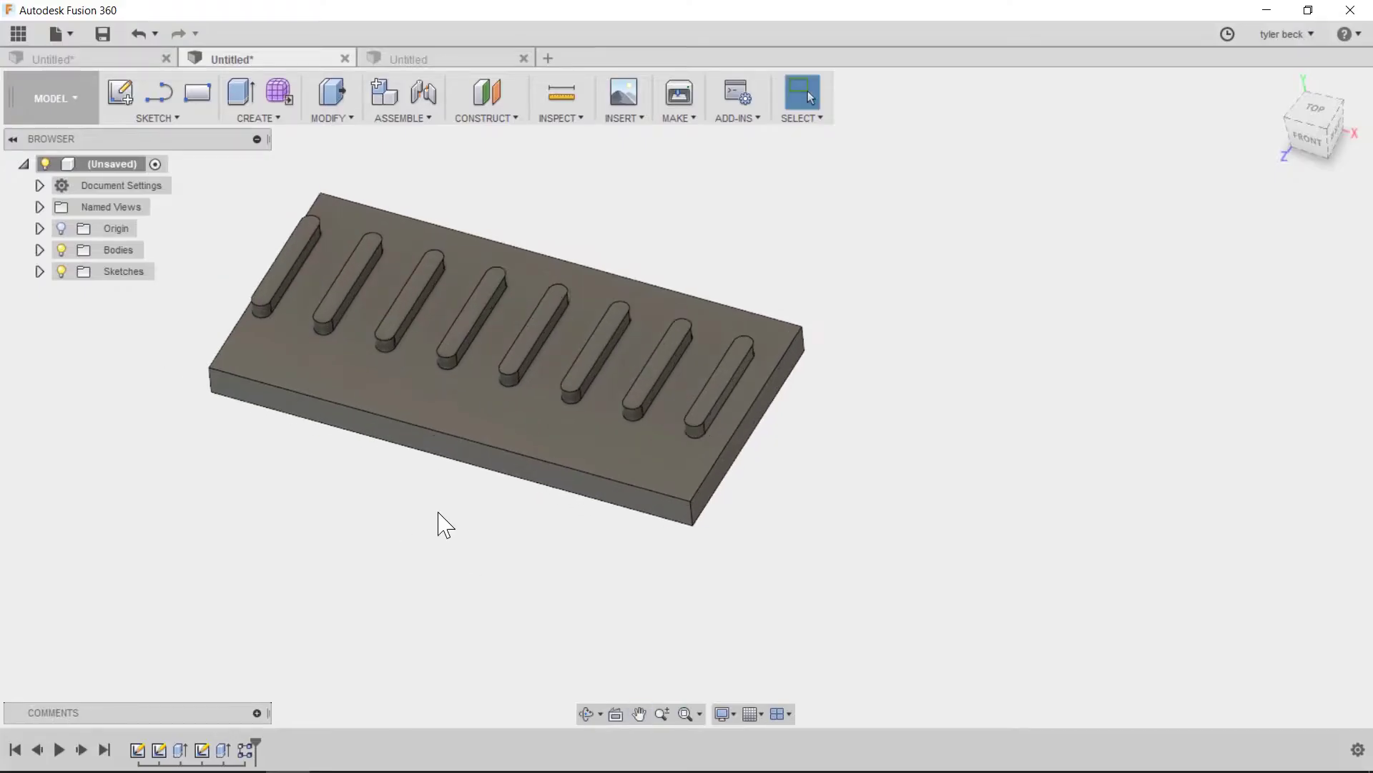
{"action": "mouse_move", "coordinate": [439, 513]}
{"action": "middle_mouse_down", "text": "shift"}
{"action": "mouse_move", "coordinate": [460, 534]}
{"action": "mouse_move", "coordinate": [418, 507]}
{"action": "mouse_move", "coordinate": [429, 497]}
{"action": "middle_mouse_up", "text": "shift"}
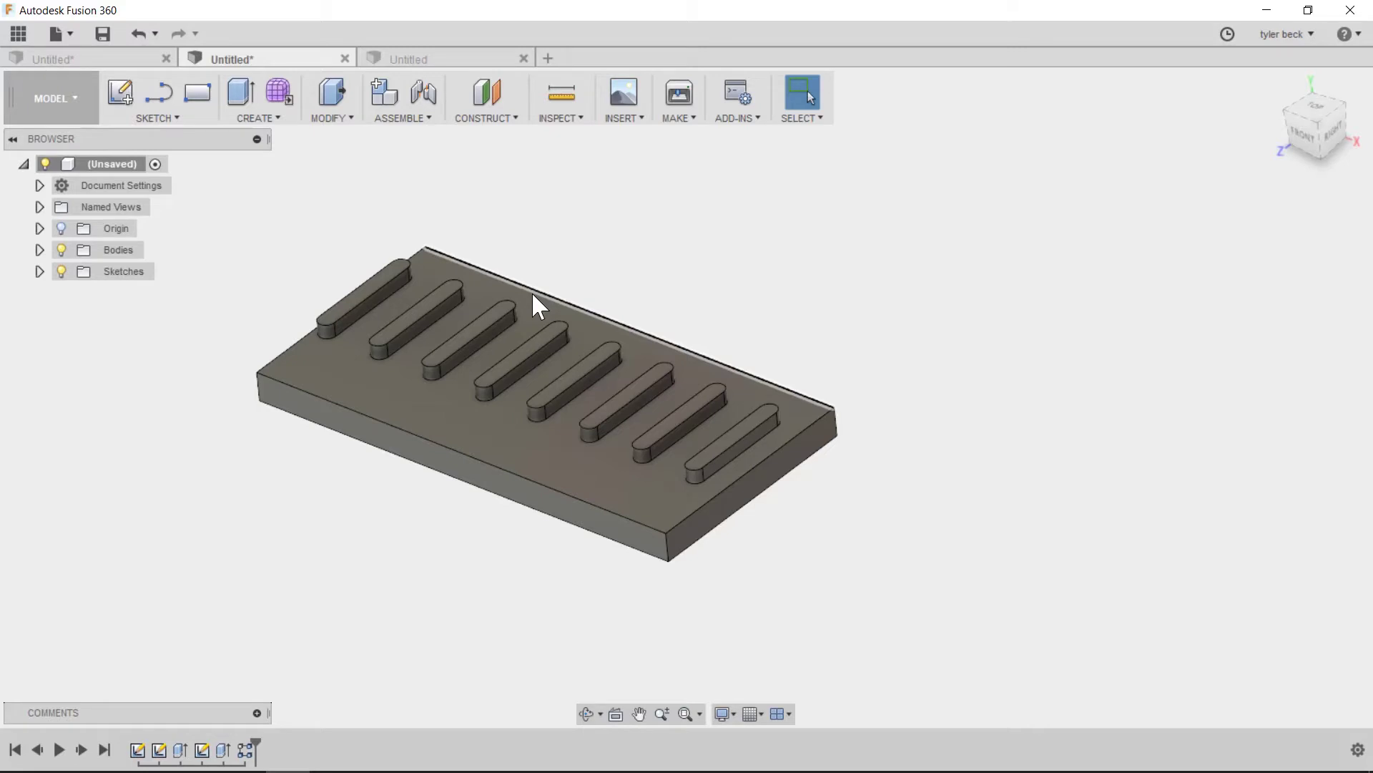
Step: In the empty untitled design, sketch a 10 in by 2 in rectangle on the horizontal plane, with one corner at the origin
{"action": "left_click", "coordinate": [438, 61]}
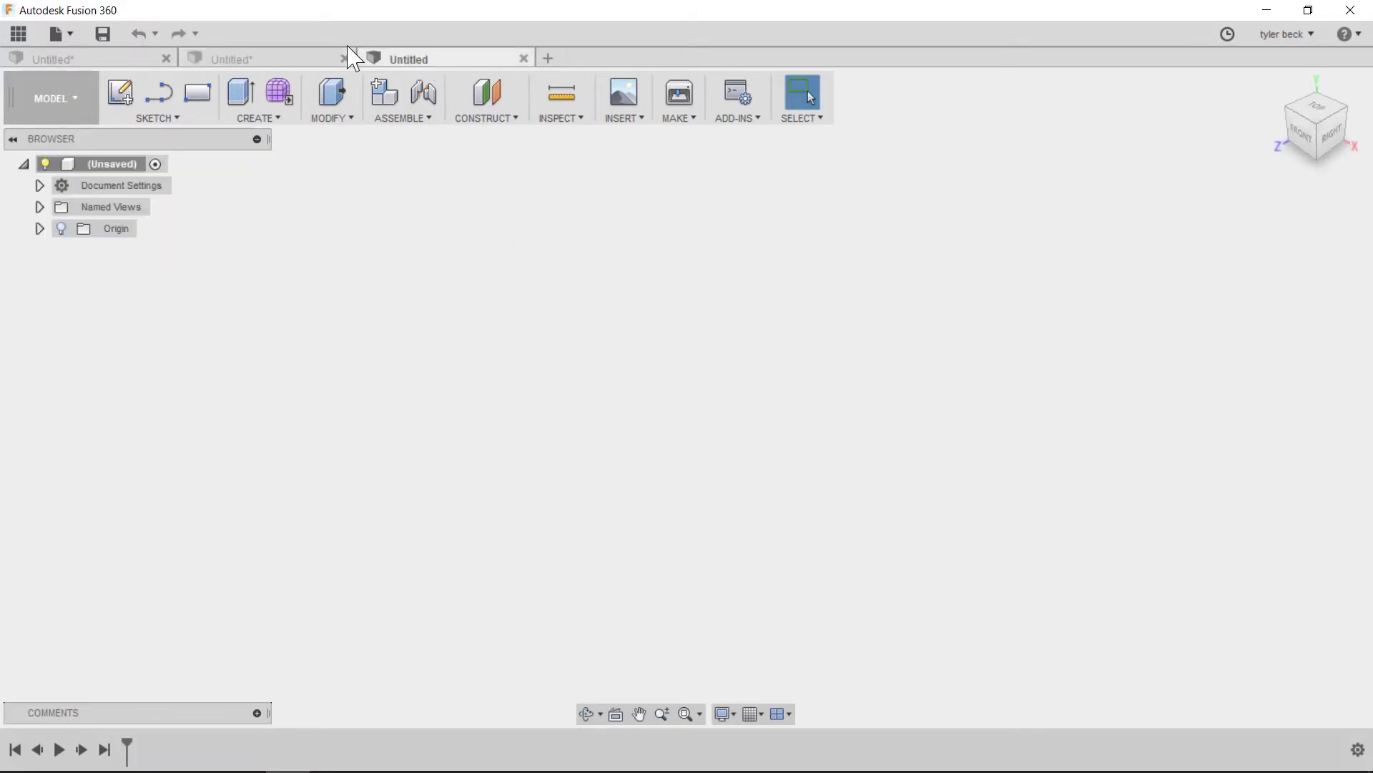
{"action": "left_click", "coordinate": [197, 93]}
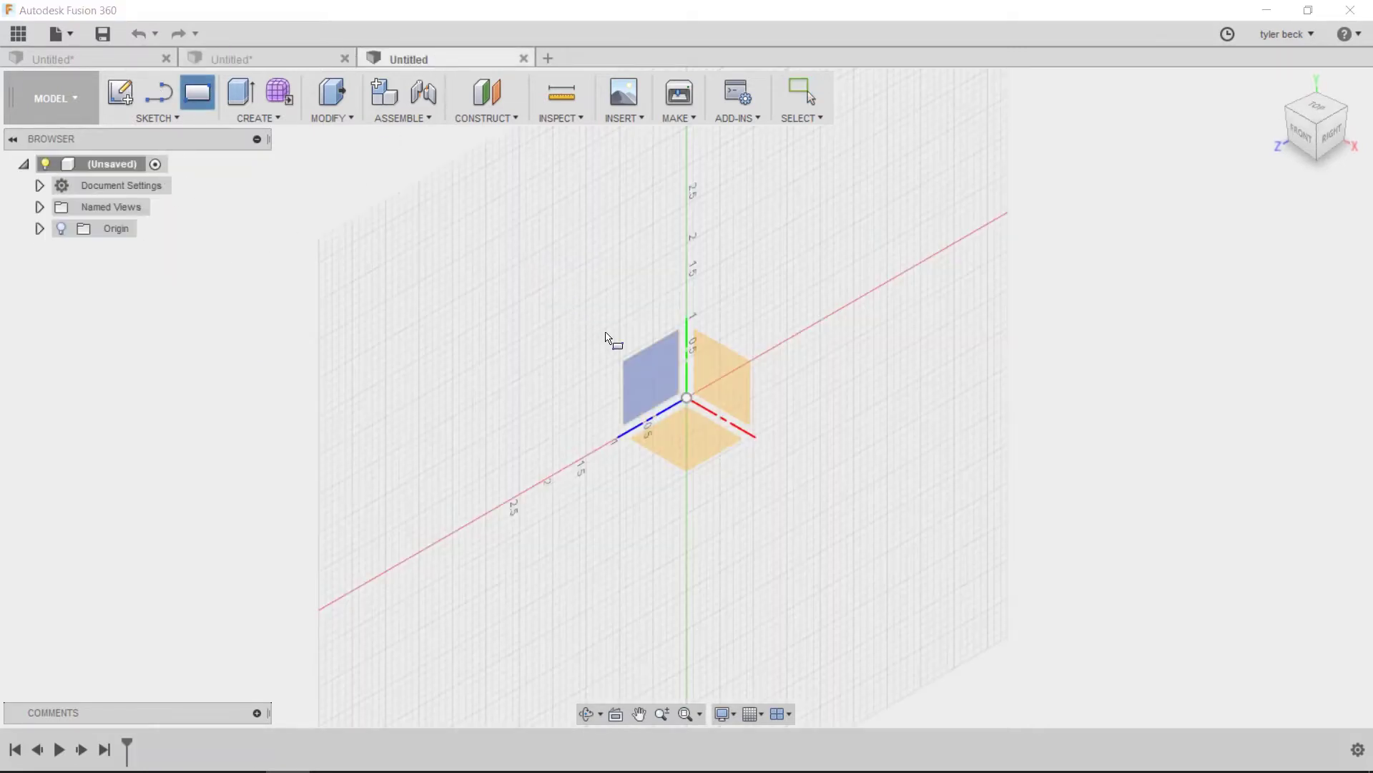
{"action": "left_click", "coordinate": [697, 437]}
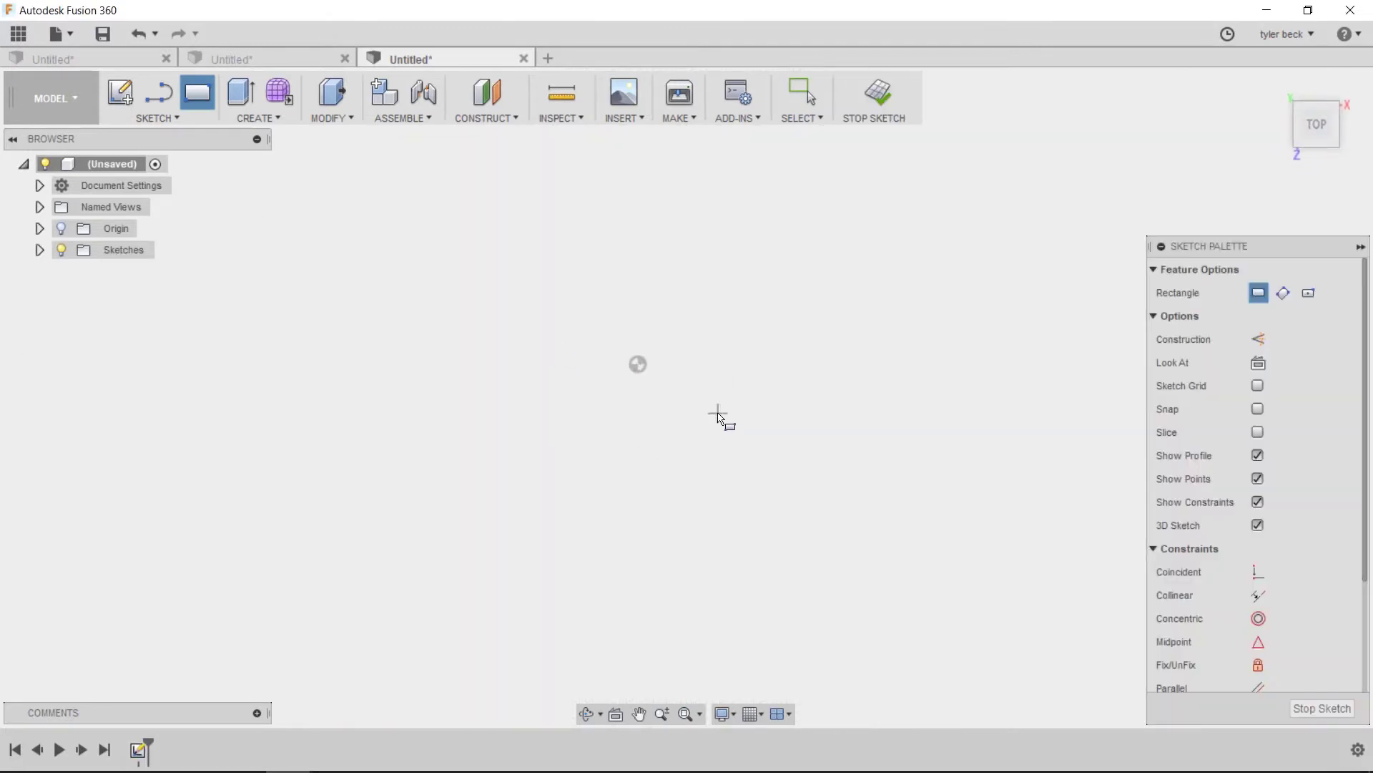
{"action": "key", "text": "s"}
{"action": "left_click", "coordinate": [763, 419]}
{"action": "left_click", "coordinate": [638, 365]}
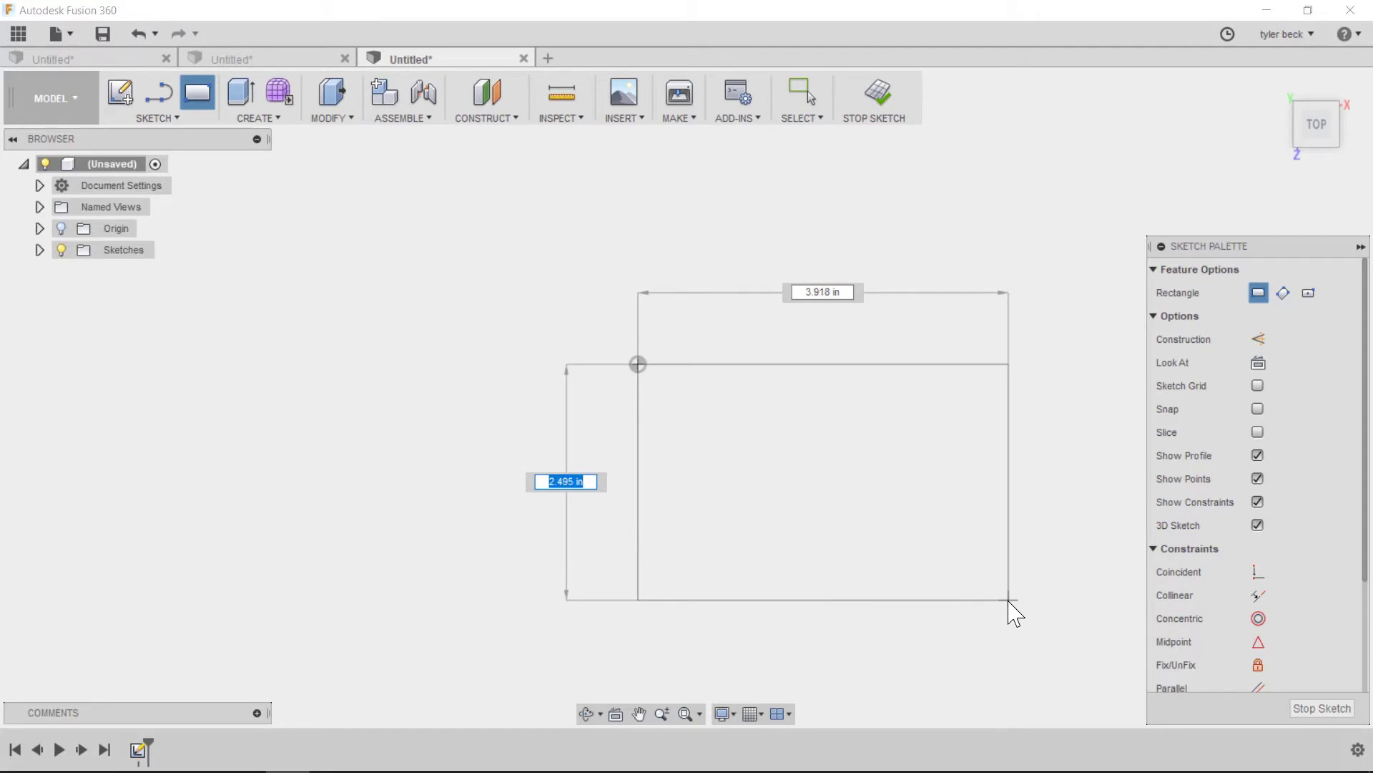
{"action": "key", "text": "Tab"}
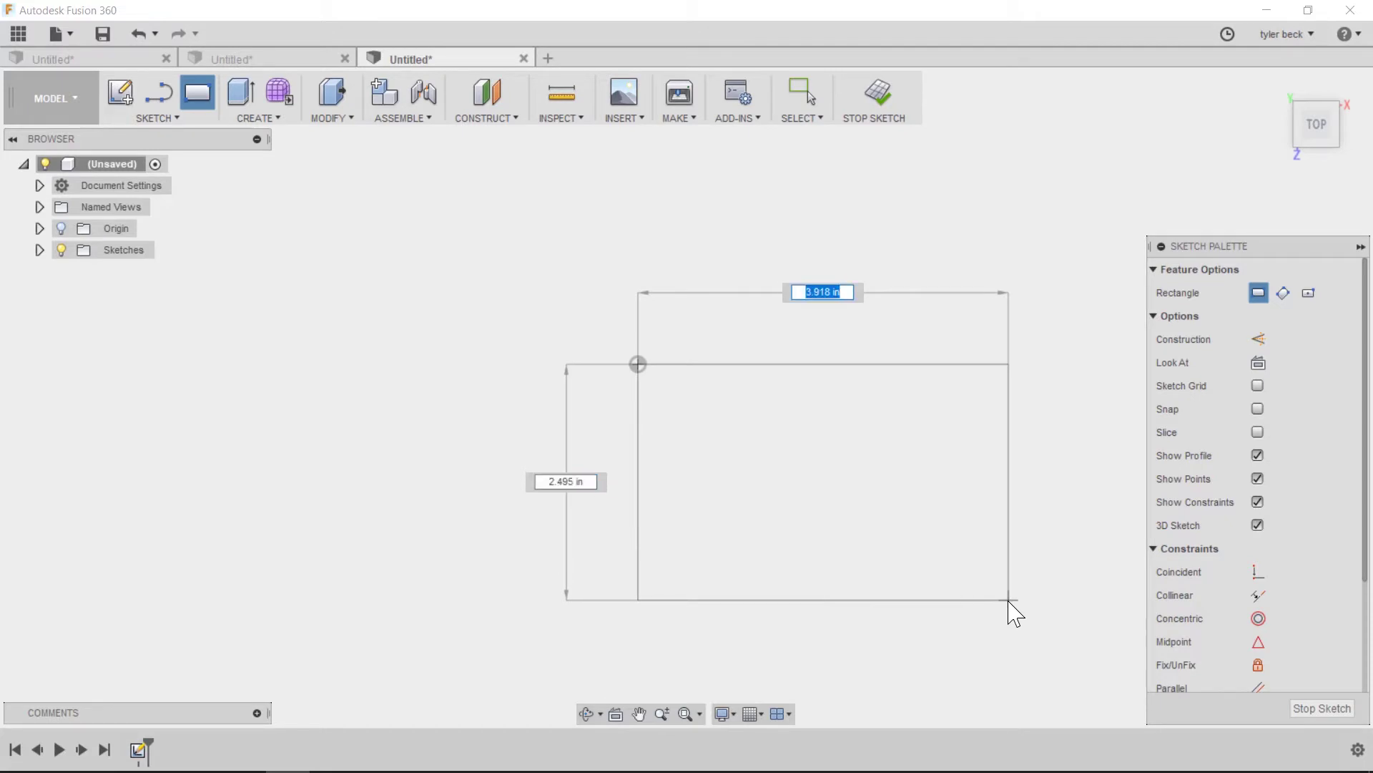
{"action": "type", "text": "10"}
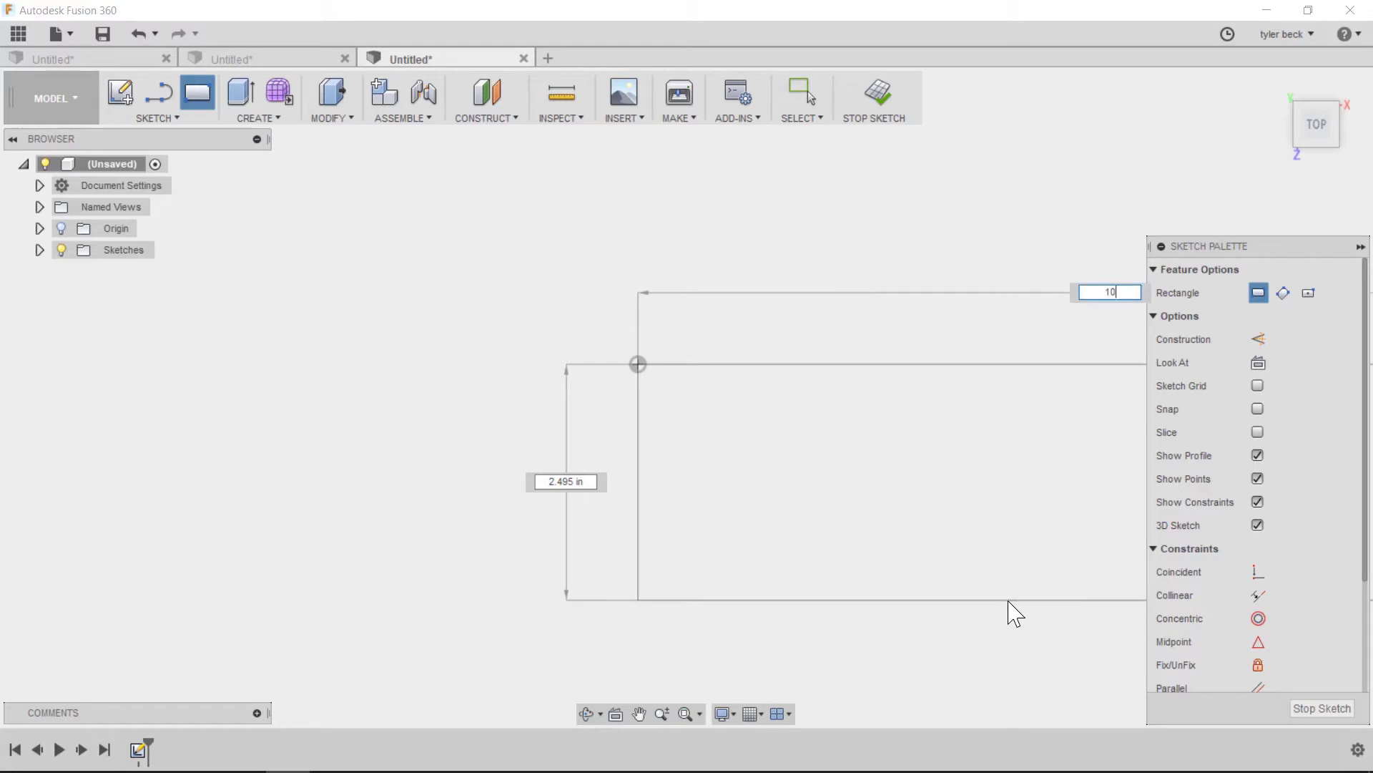
{"action": "key", "text": "Tab"}
{"action": "type", "text": "2"}
{"action": "key", "text": "Return"}
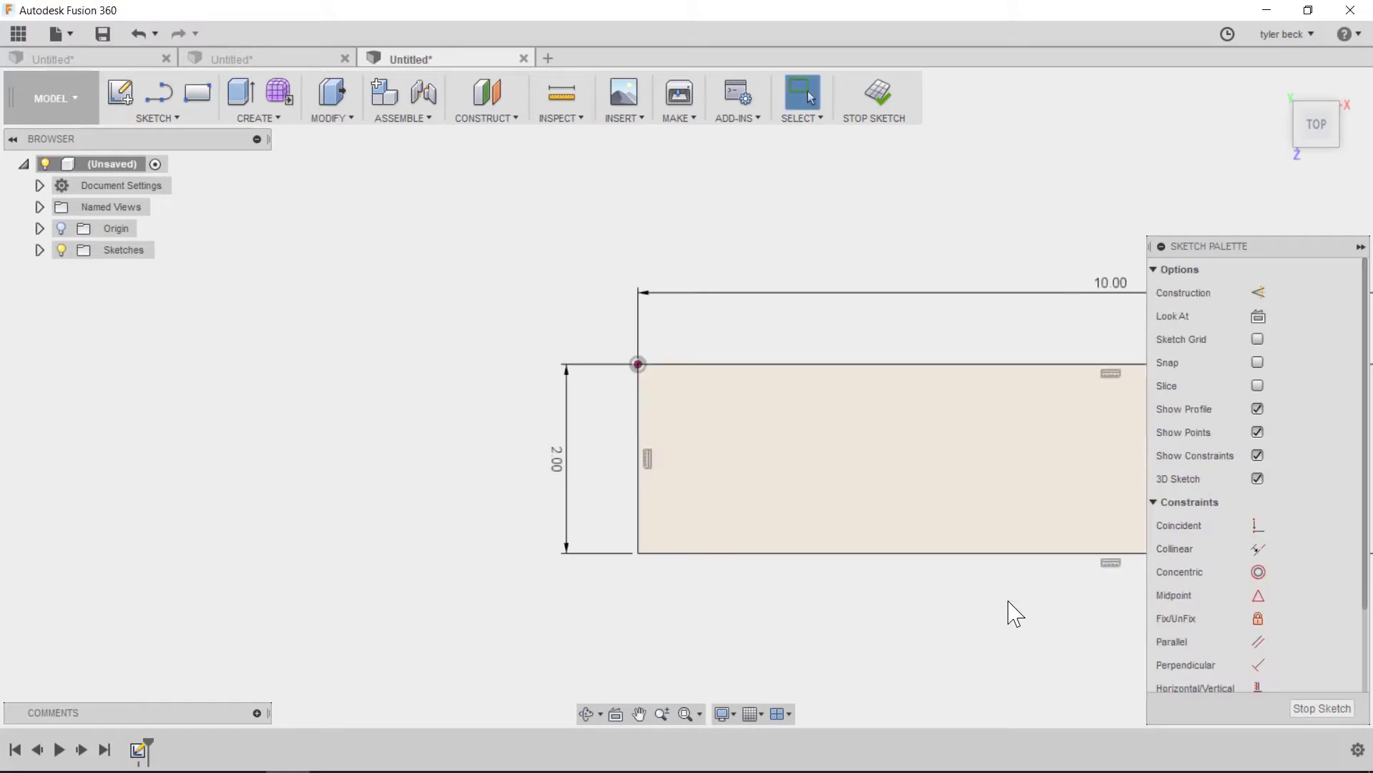
Step: Extrude the rectangle upward into a thin plate
{"action": "mouse_move", "coordinate": [1016, 613]}
{"action": "middle_mouse_down"}
{"action": "mouse_move", "coordinate": [567, 608]}
{"action": "mouse_move", "coordinate": [600, 429]}
{"action": "middle_mouse_up"}
{"action": "key", "text": "e"}
{"action": "left_click_drag", "start_coordinate": [956, 613], "coordinate": [944, 593]}
{"action": "key", "text": "Return"}
{"action": "middle_click_drag", "start_coordinate": [834, 534], "coordinate": [527, 401]}
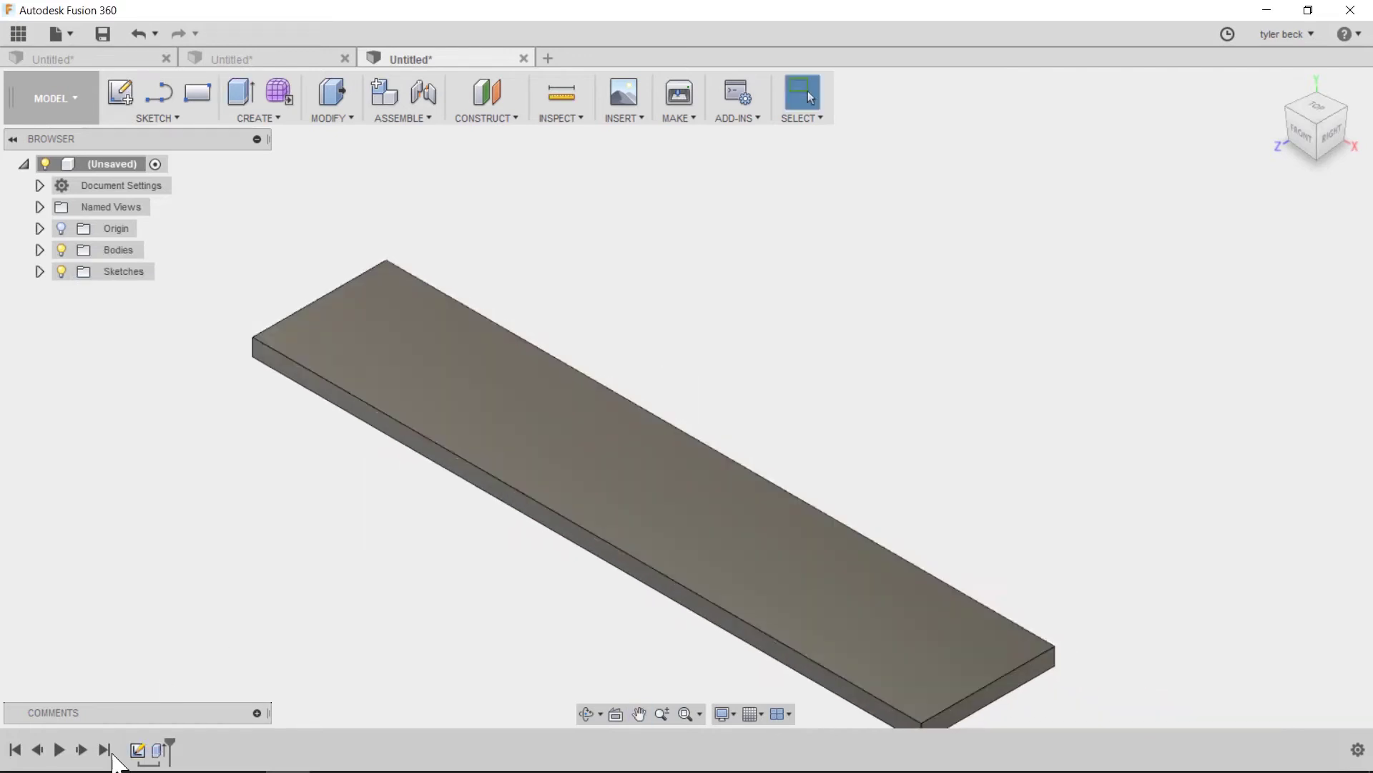
Step: Reopen the plate's base sketch to review its length dimension, and finish the sketch without edits
{"action": "right_click", "coordinate": [137, 749]}
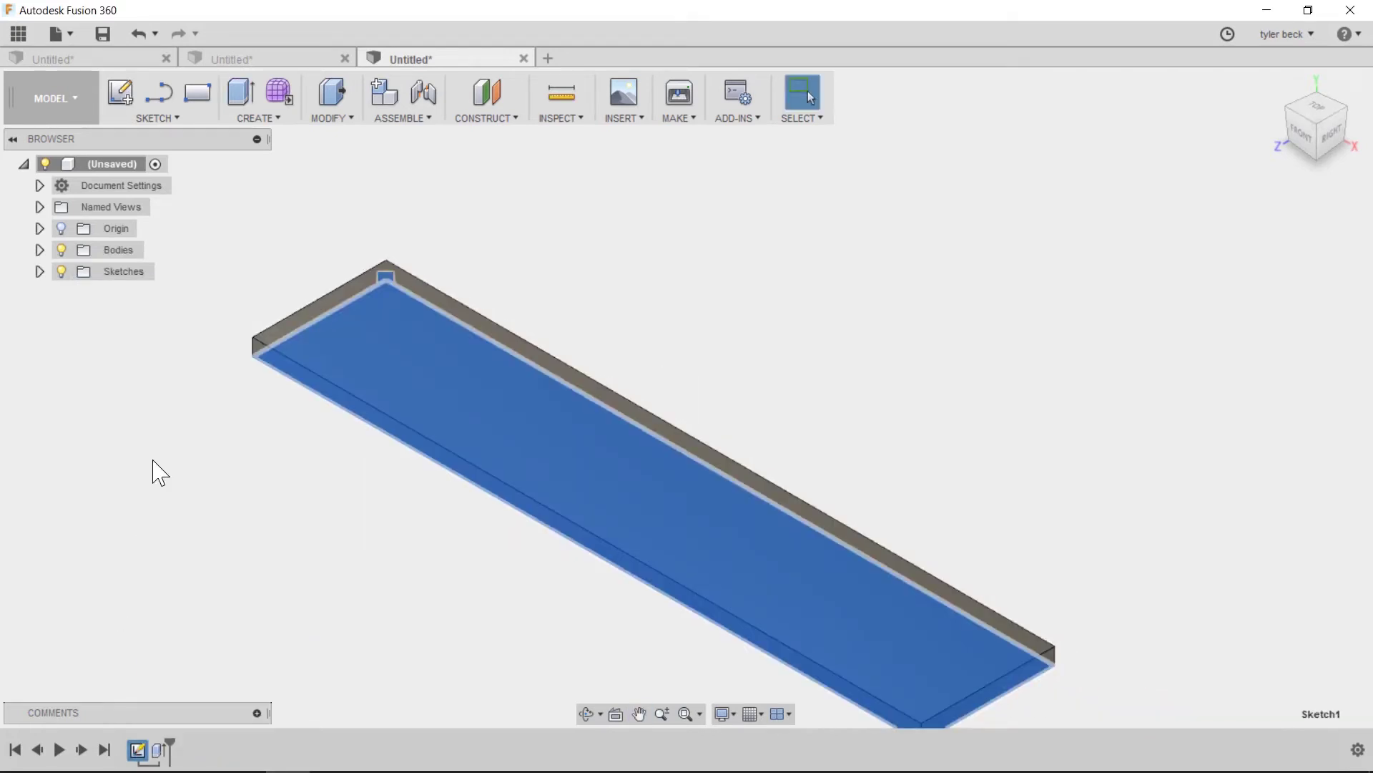
{"action": "left_click", "coordinate": [193, 576]}
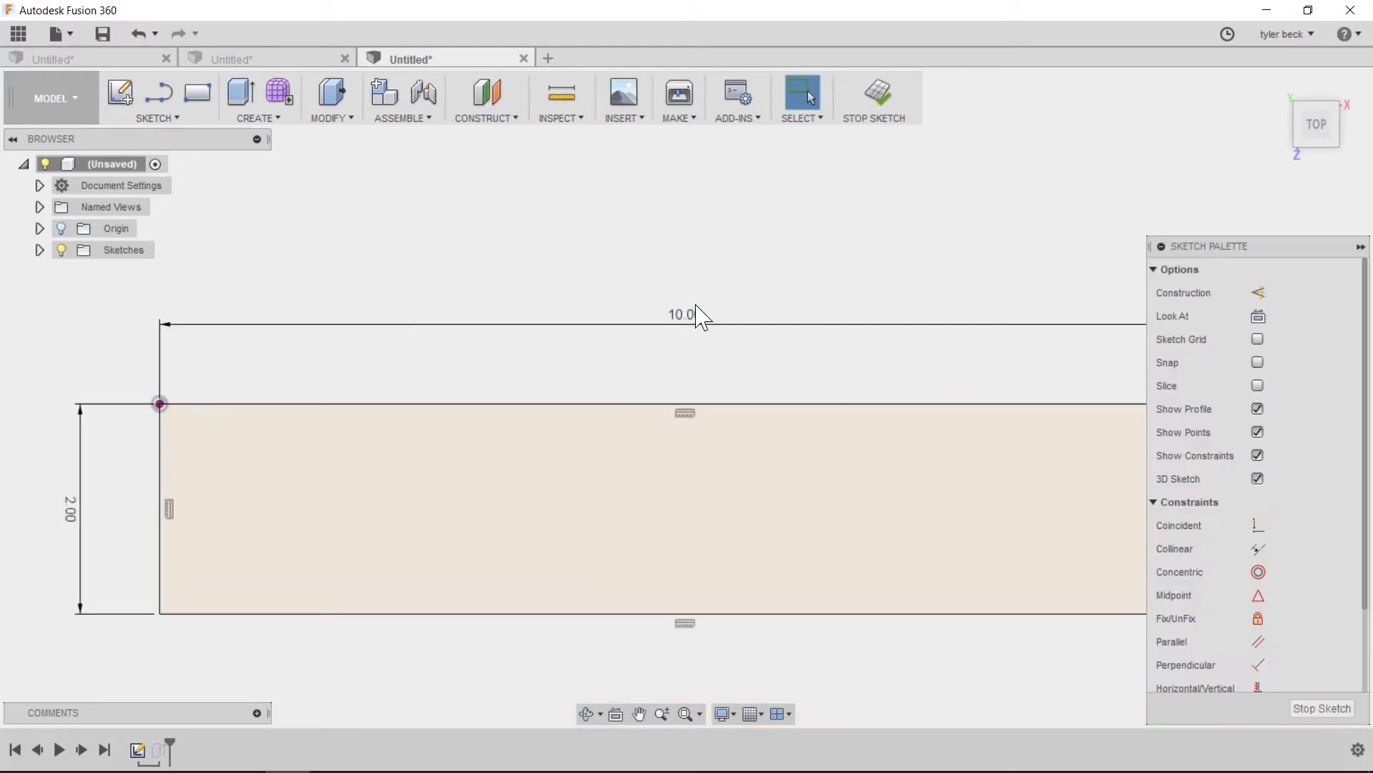
{"action": "scroll", "coordinate": [697, 315], "scroll_direction": "up", "scroll_amount": 1}
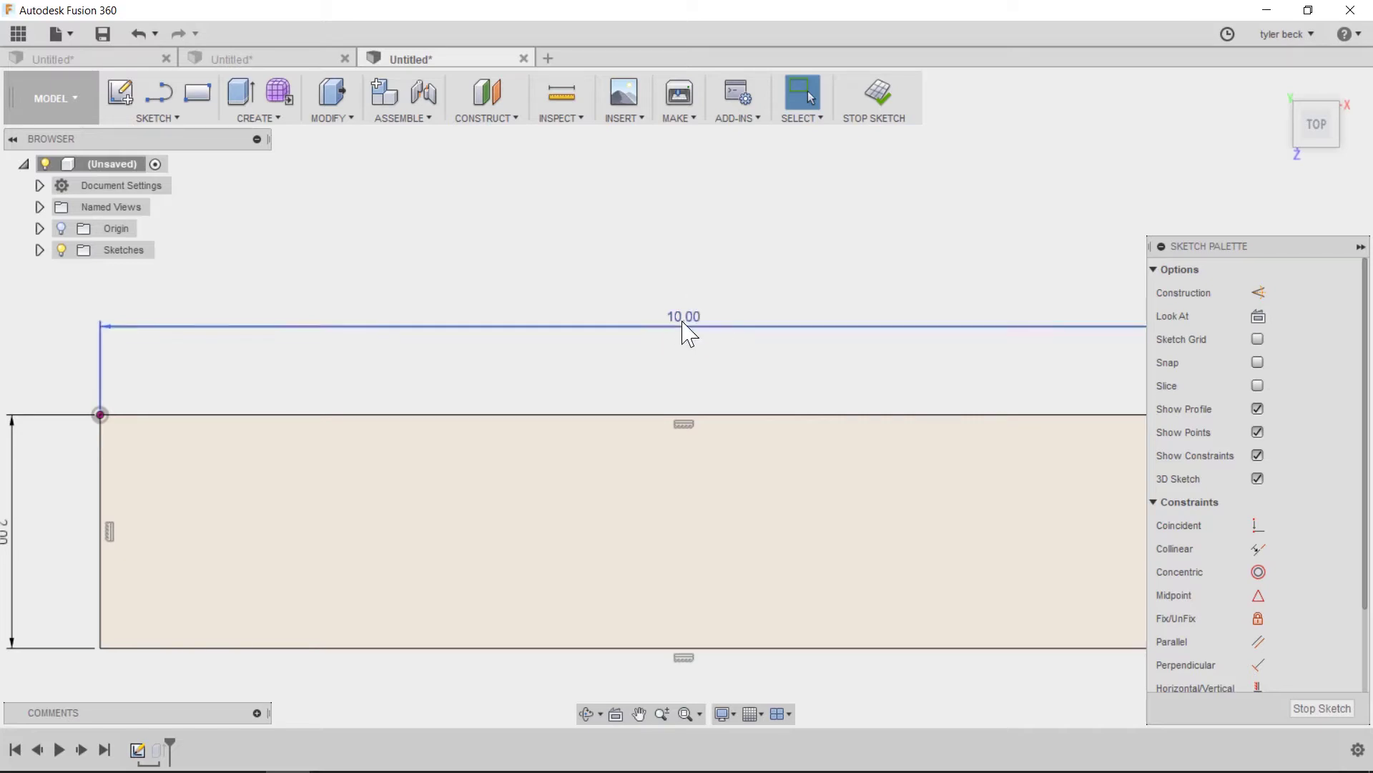
{"action": "left_click", "coordinate": [879, 97]}
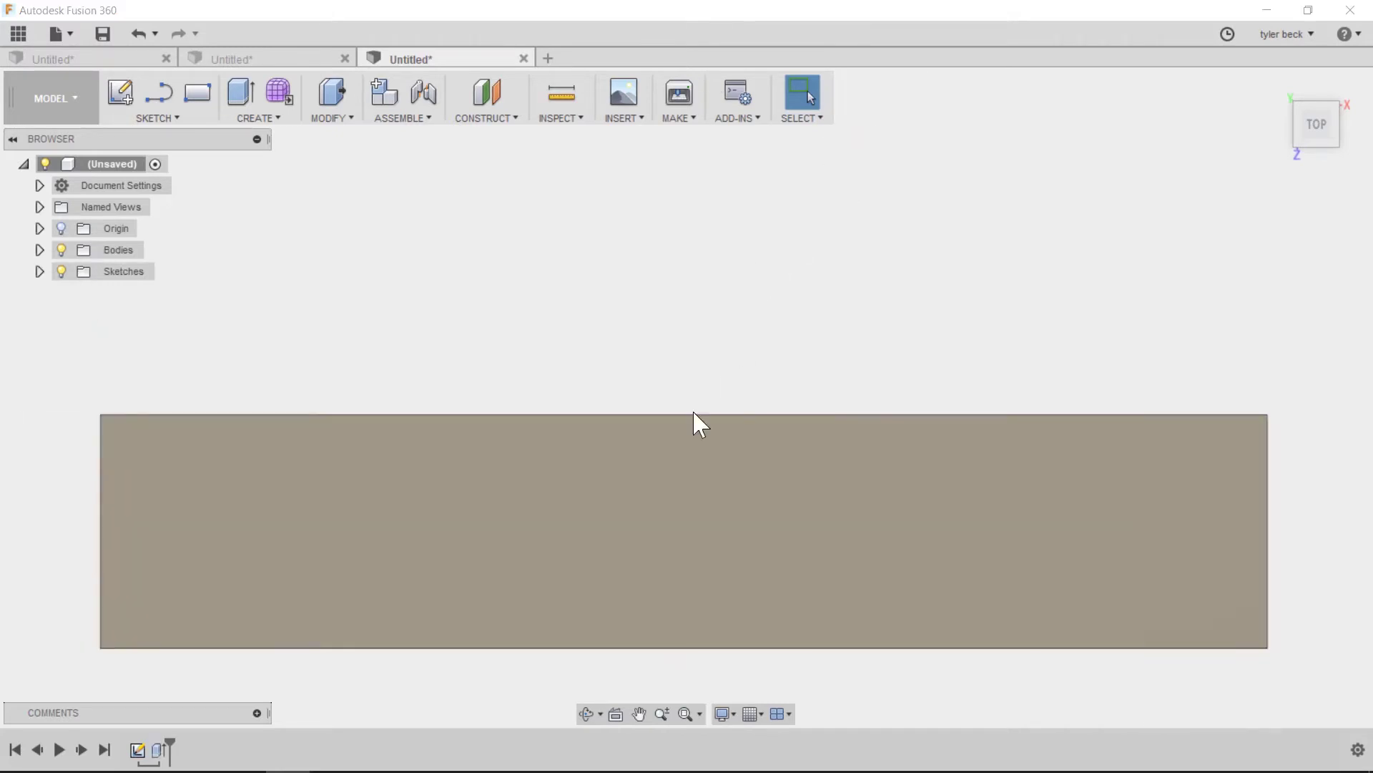
Step: Sketch a narrow overall slot on the plate's top face, parallel to and near the short edge at the origin end
{"action": "middle_click_drag", "start_coordinate": [487, 432], "coordinate": [415, 432], "text": "shift"}
{"action": "left_click", "coordinate": [415, 432]}
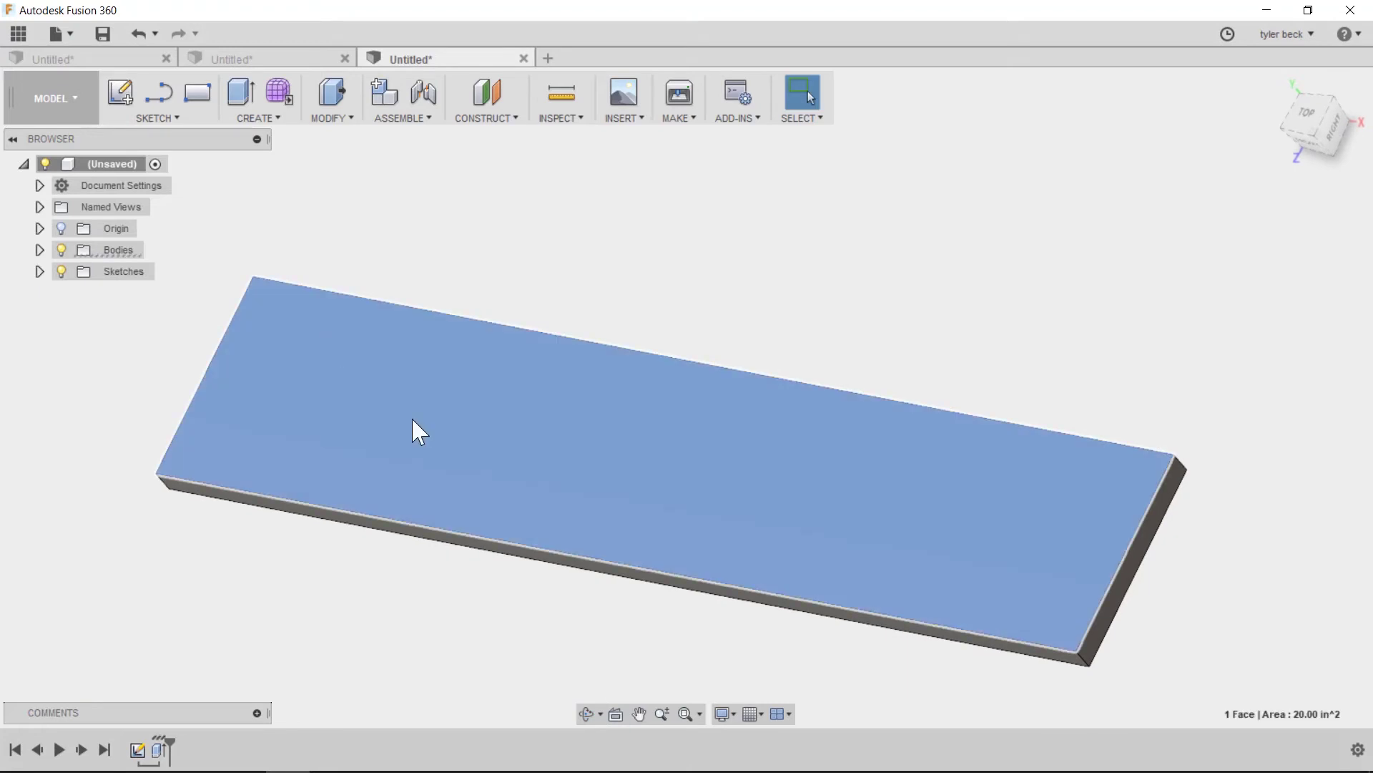
{"action": "left_click", "coordinate": [120, 93]}
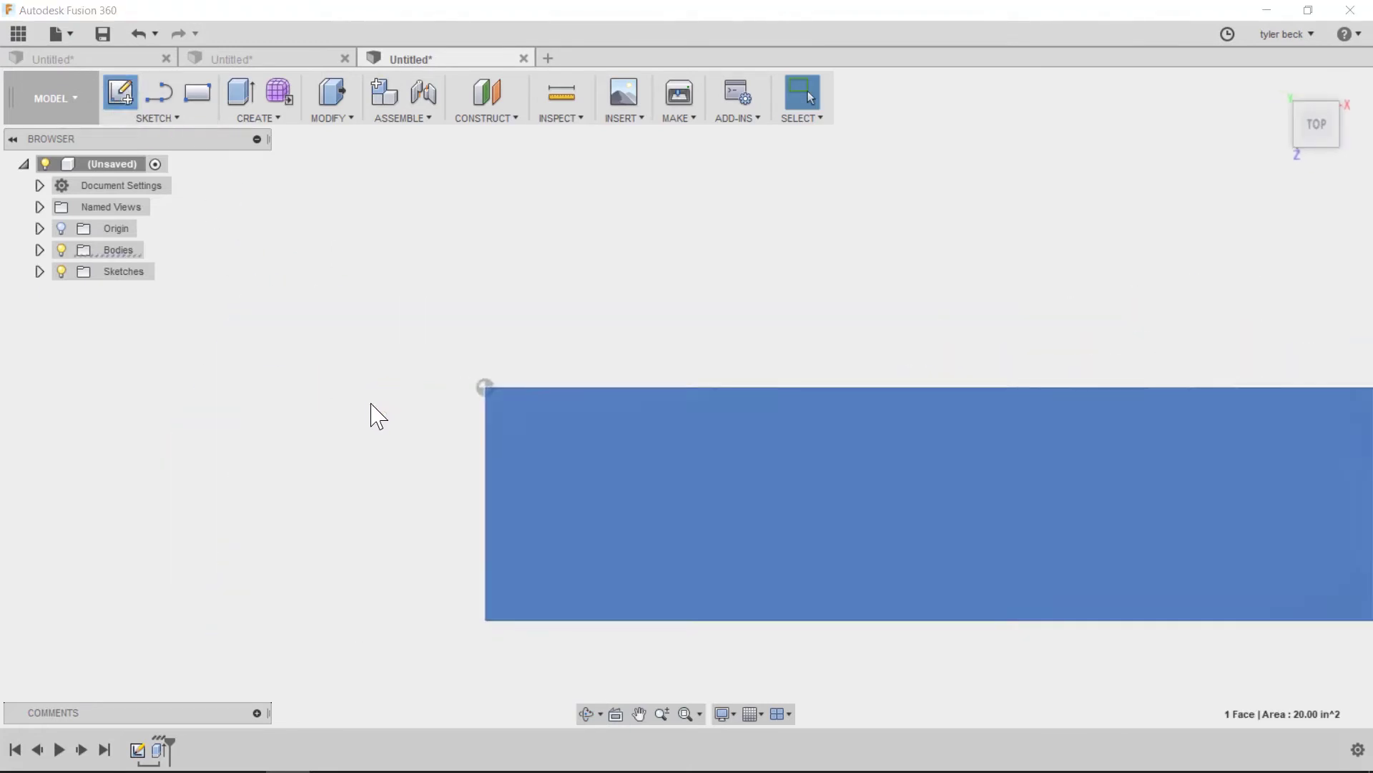
{"action": "key", "text": "s"}
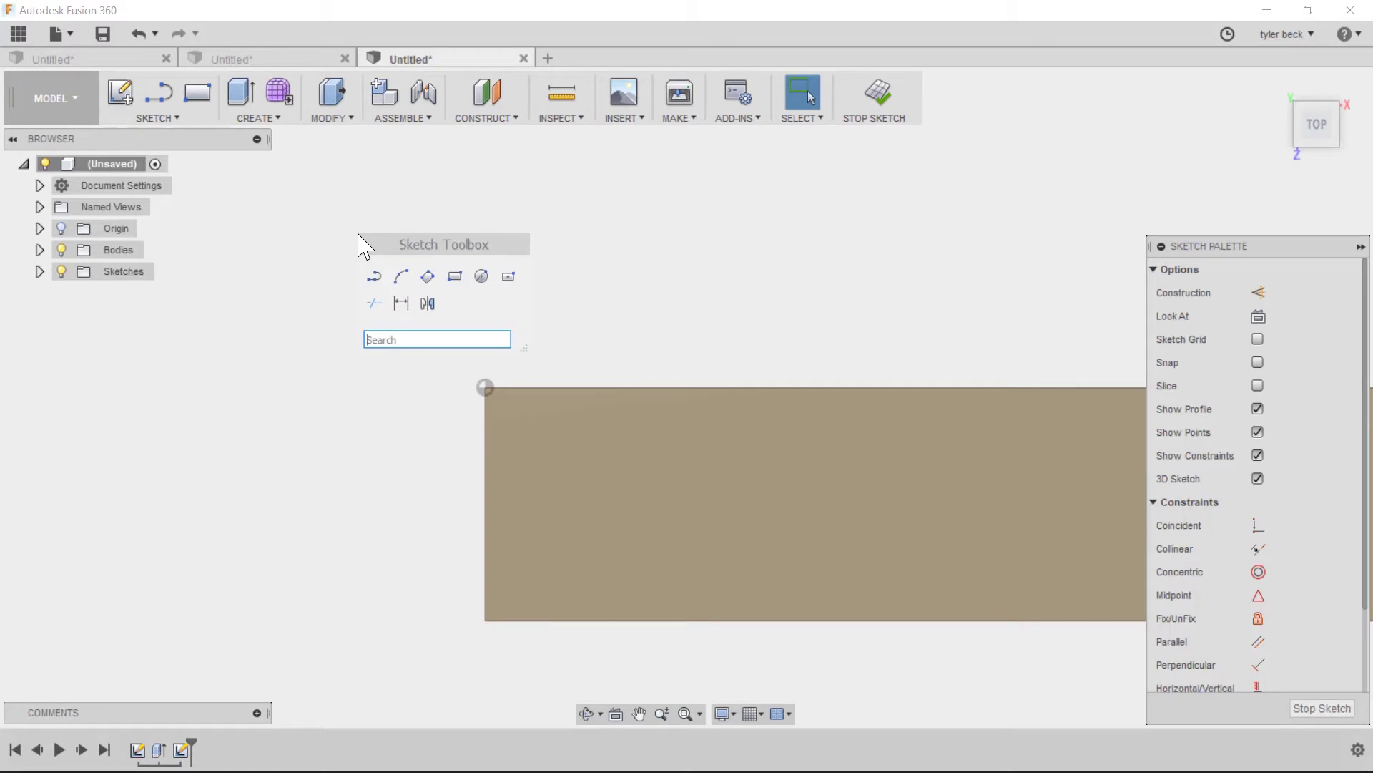
{"action": "type", "text": "slot"}
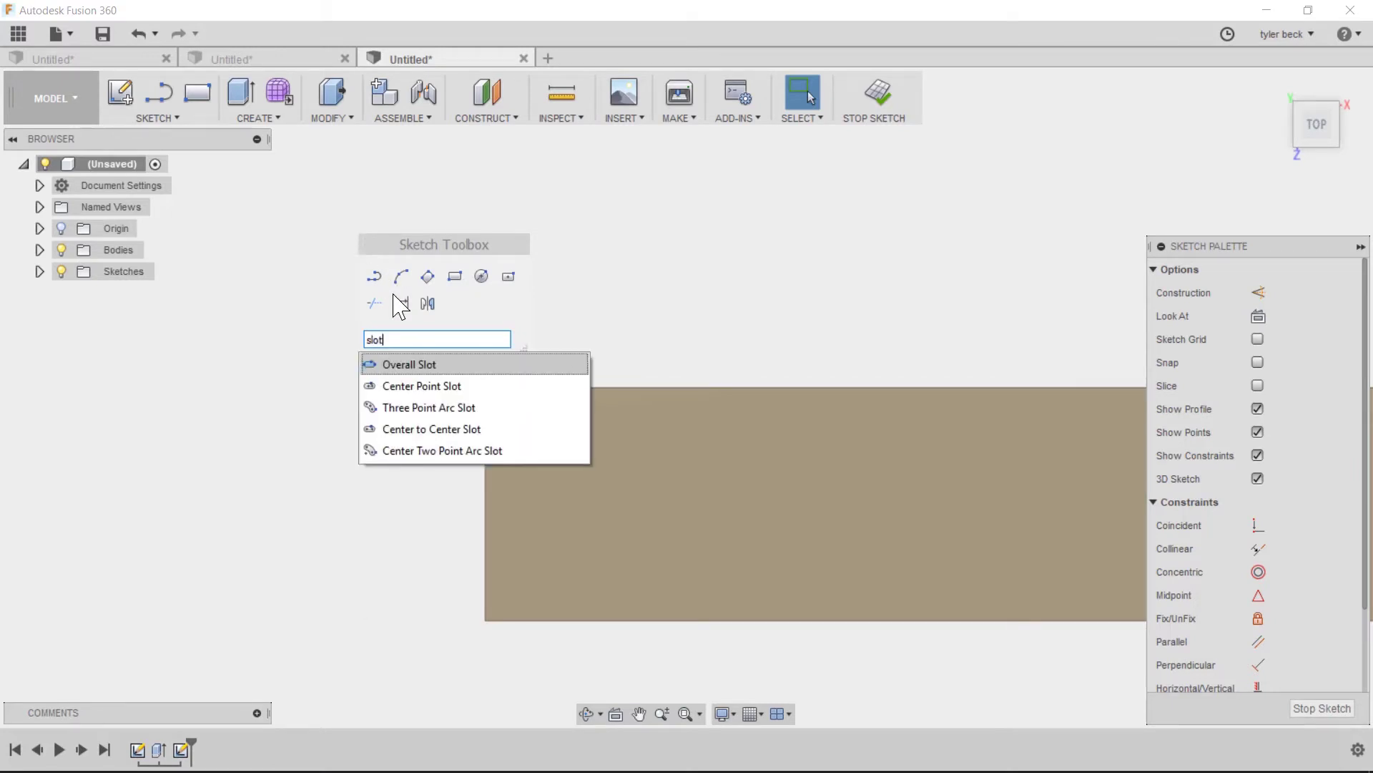
{"action": "left_click", "coordinate": [422, 364]}
{"action": "left_click", "coordinate": [529, 424]}
{"action": "left_click", "coordinate": [532, 574]}
{"action": "left_click", "coordinate": [547, 565]}
Step: Extrude the slot profile upward about 0.149 in, joining it to the plate
{"action": "middle_click_drag", "start_coordinate": [481, 432], "coordinate": [551, 470], "text": "shift"}
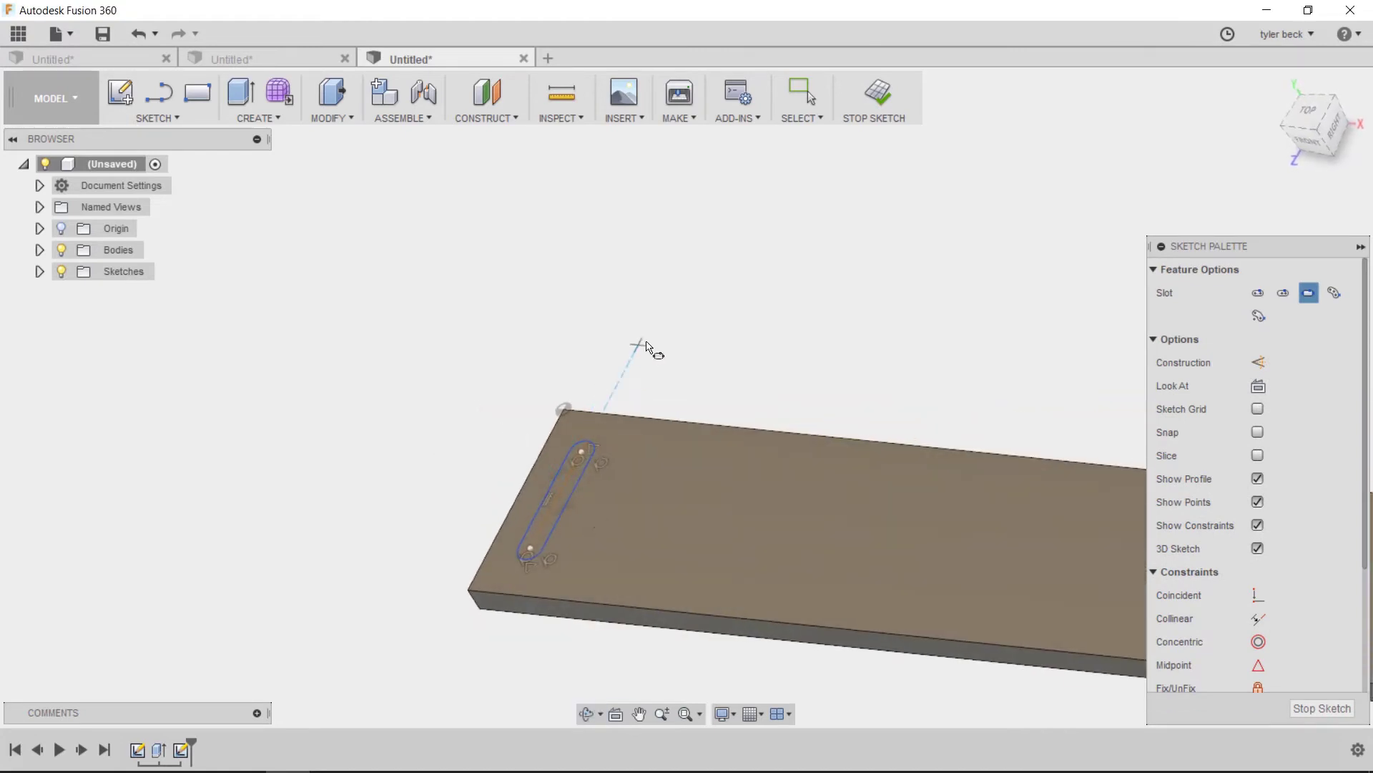
{"action": "key", "text": "q"}
{"action": "left_click", "coordinate": [564, 484]}
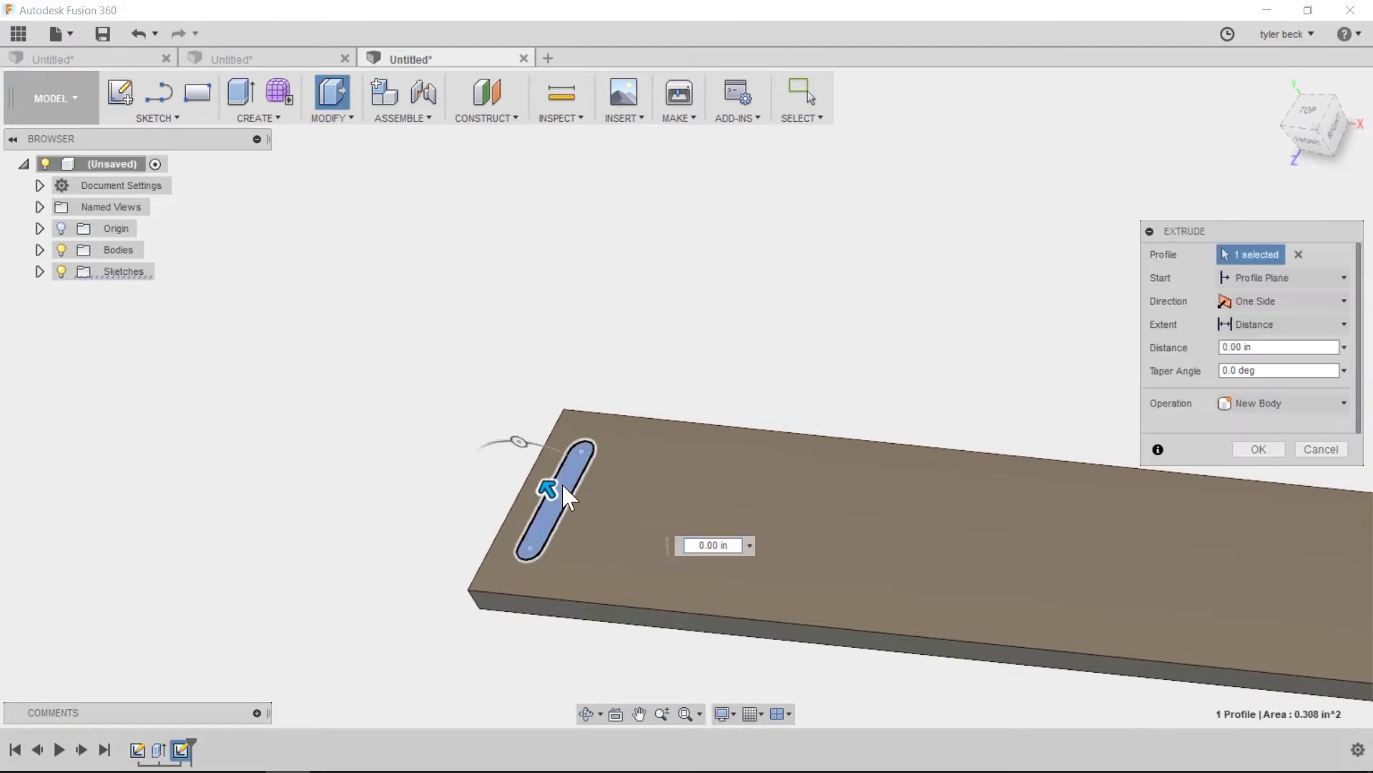
{"action": "left_click_drag", "start_coordinate": [561, 482], "coordinate": [536, 475]}
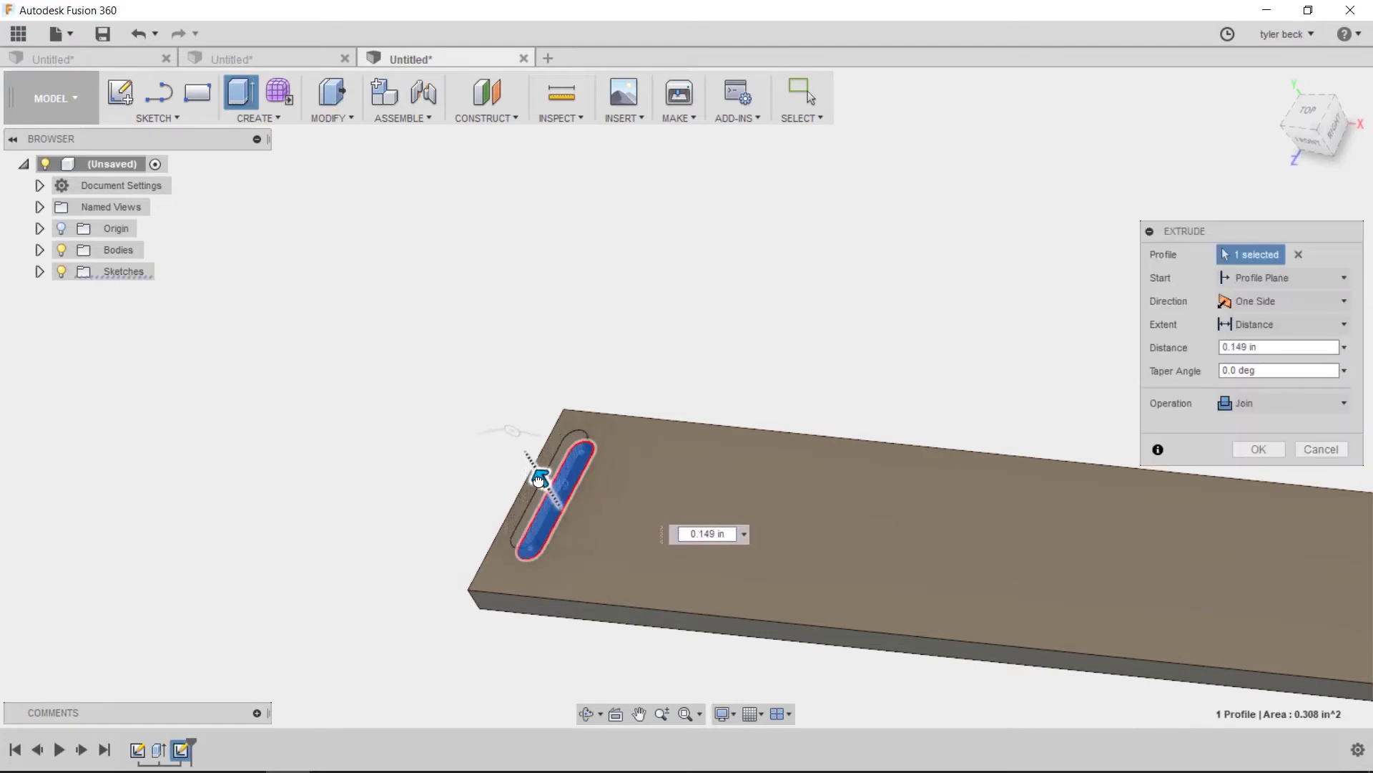
{"action": "key", "text": "Return"}
{"action": "middle_click_drag", "start_coordinate": [538, 482], "coordinate": [314, 657]}
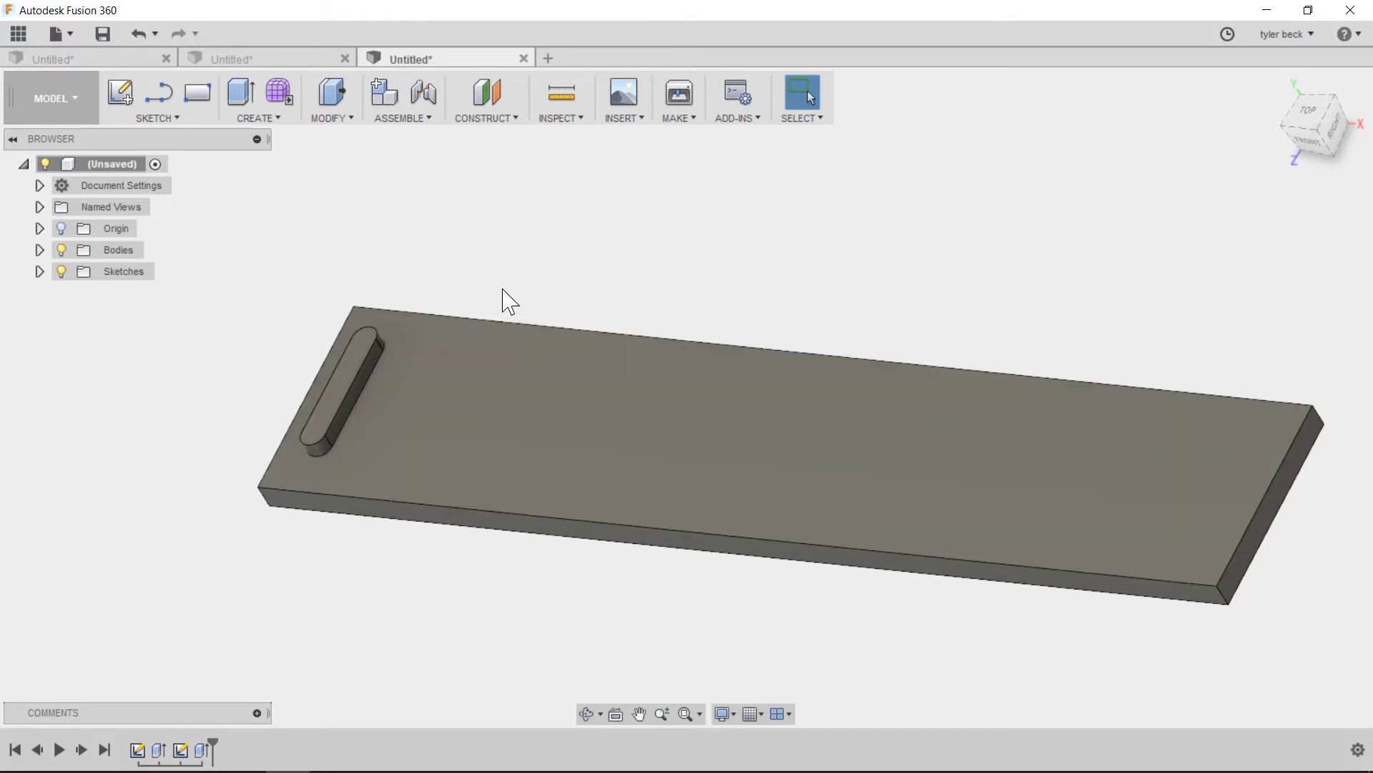
Step: Start a rectangular pattern of the raised slot's extrude feature, using the plate's long edge as the direction
{"action": "type", "text": "s"}
{"action": "type", "text": "patt"}
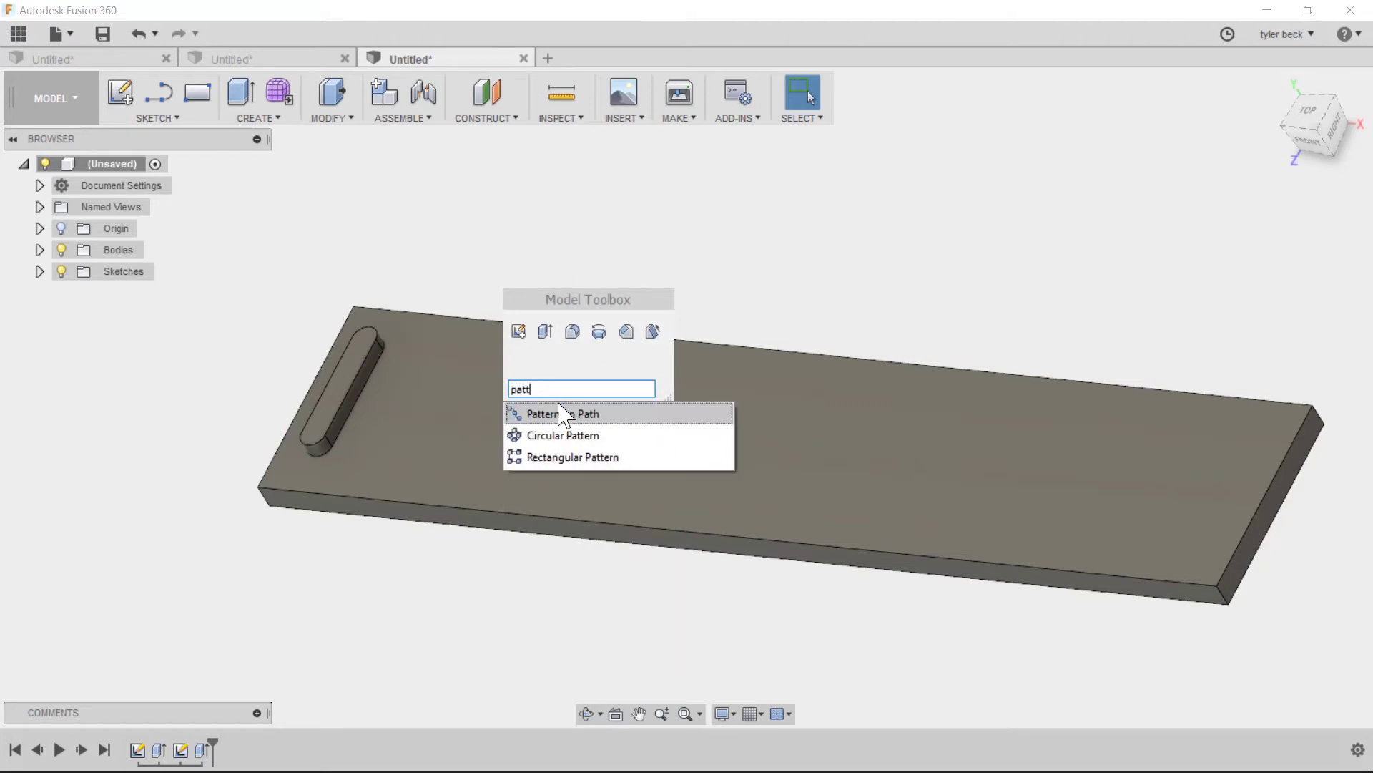
{"action": "left_click", "coordinate": [562, 456]}
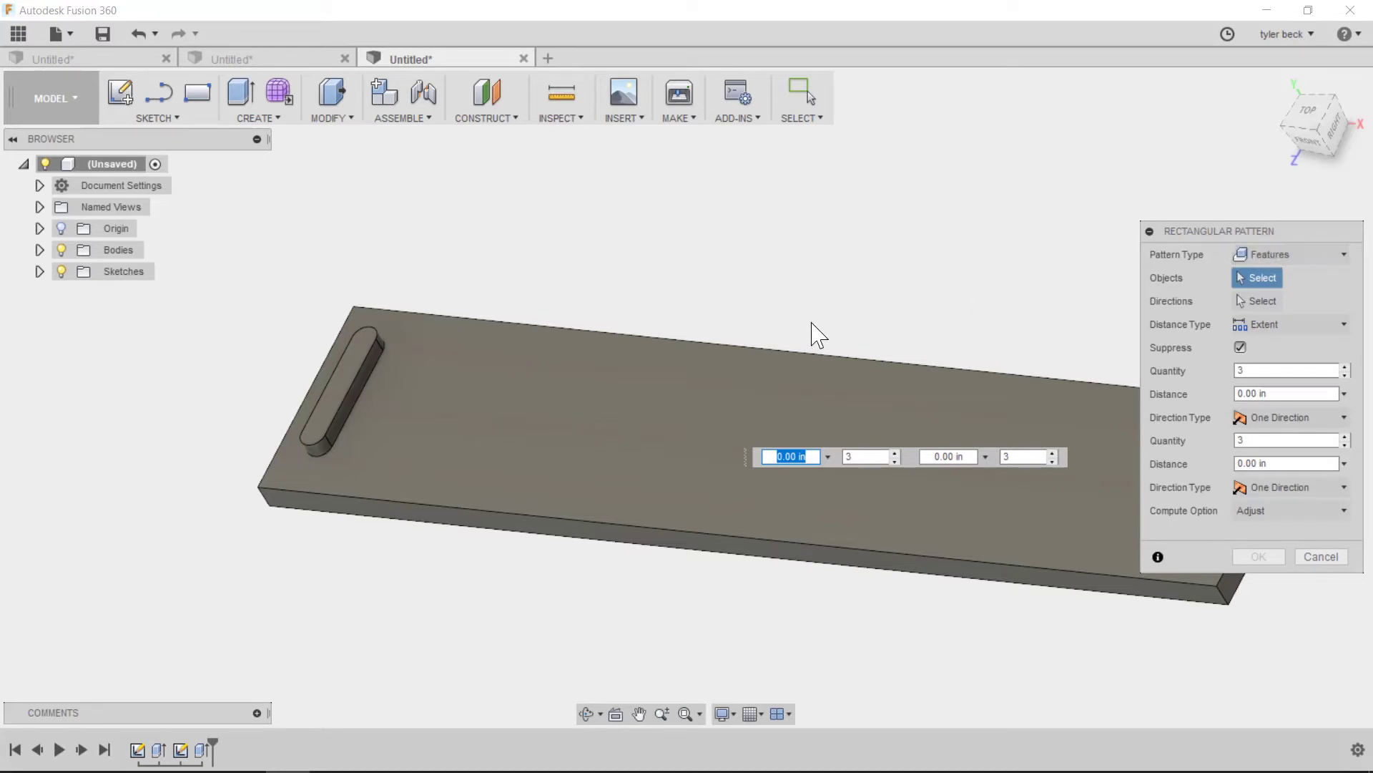
{"action": "left_click", "coordinate": [1270, 259]}
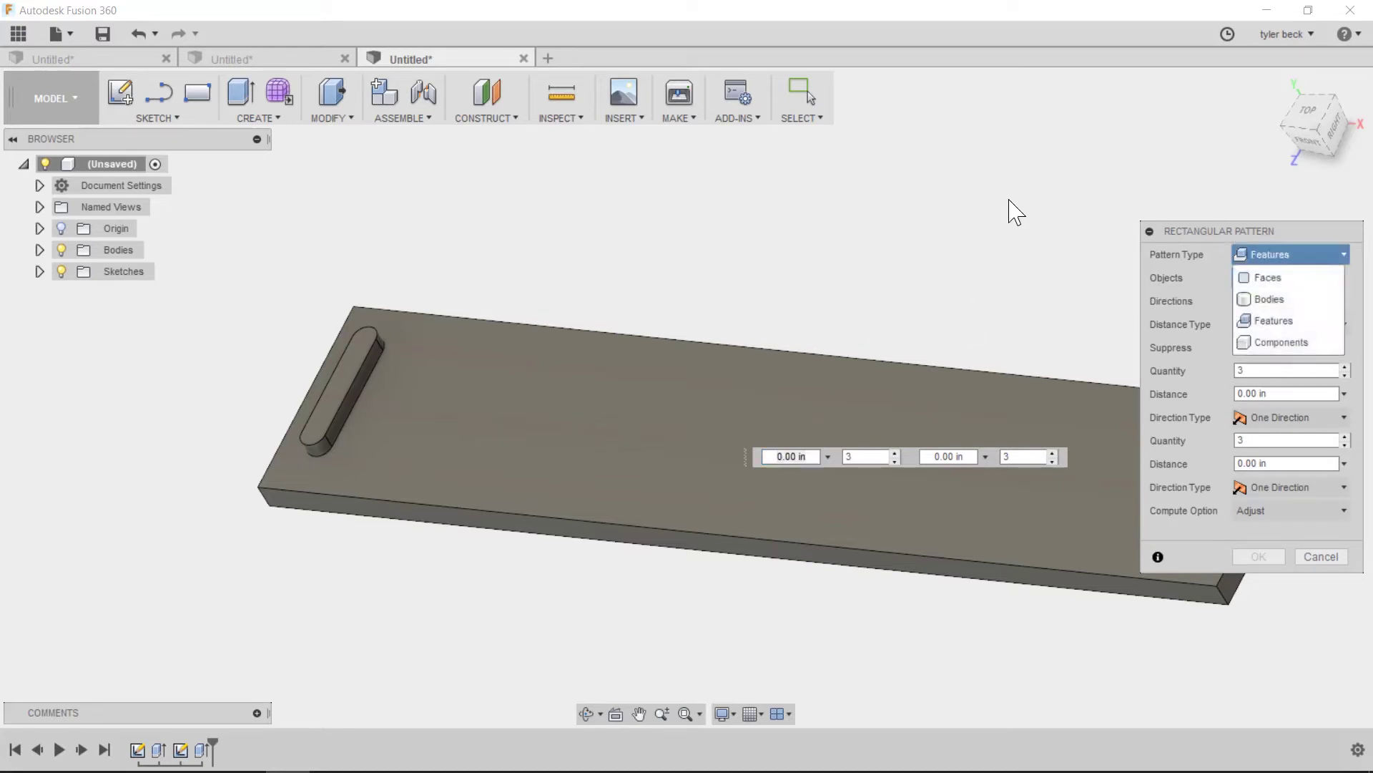
{"action": "left_click", "coordinate": [1263, 254]}
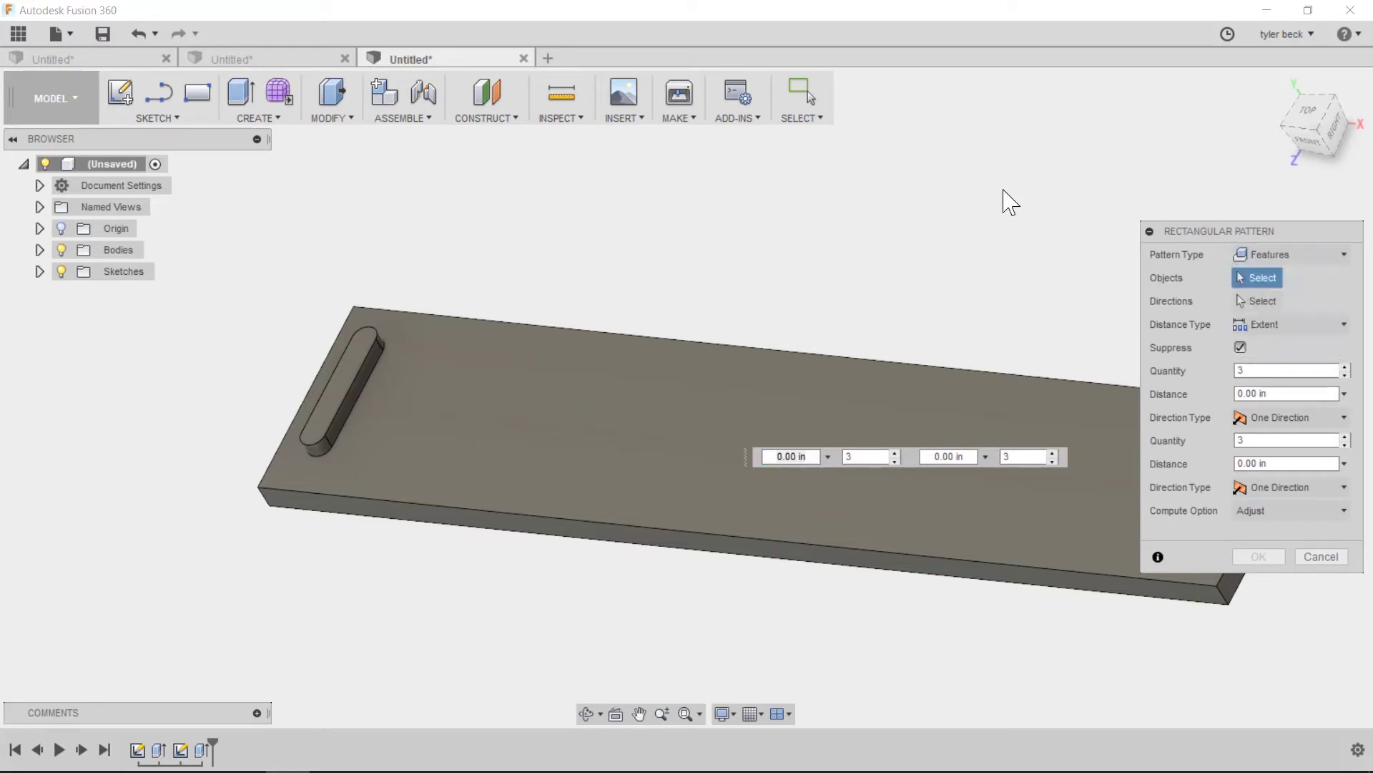
{"action": "left_click", "coordinate": [203, 751]}
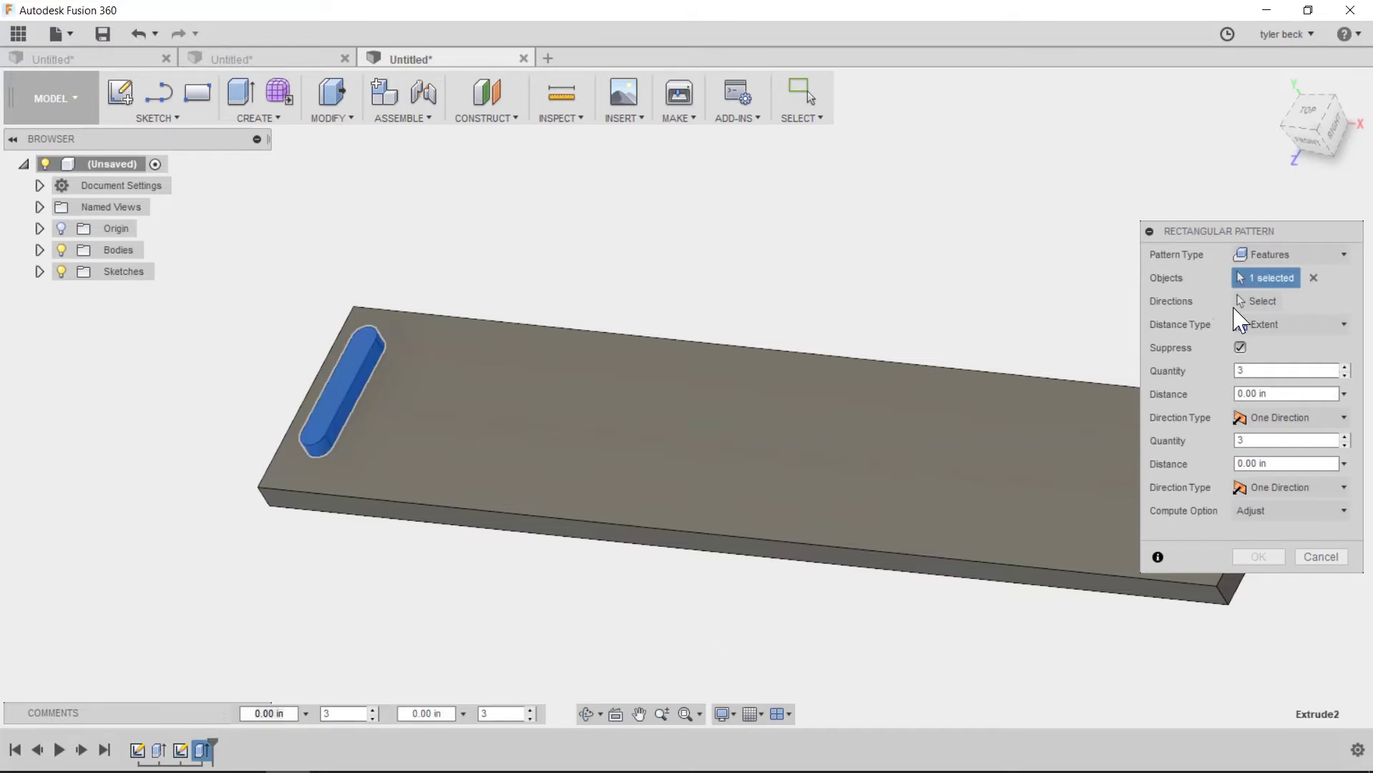
{"action": "left_click", "coordinate": [1259, 301]}
{"action": "left_click", "coordinate": [712, 343]}
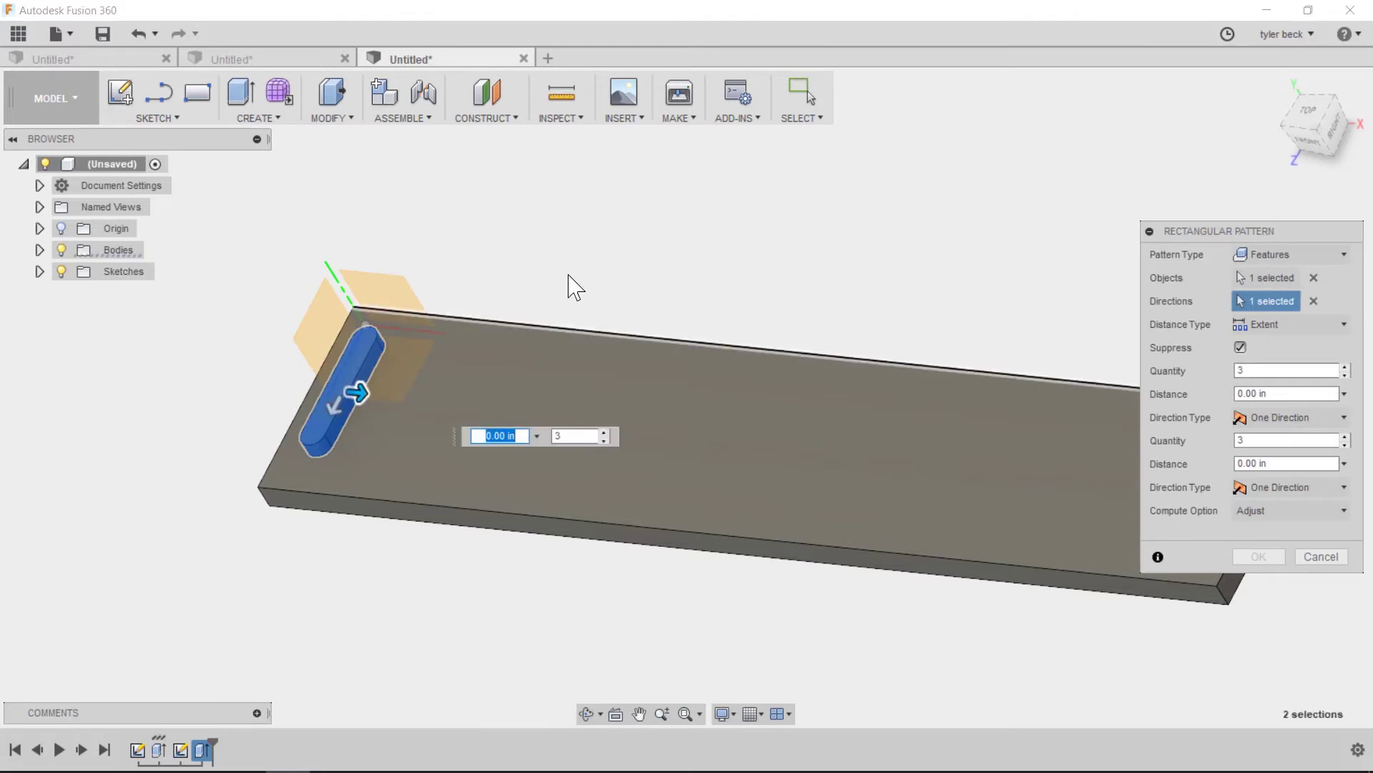
Step: Set the pattern's extent along the long edge to about 2.474 in and its quantity to 8
{"action": "left_click_drag", "start_coordinate": [358, 392], "coordinate": [601, 421]}
{"action": "key", "text": "Tab"}
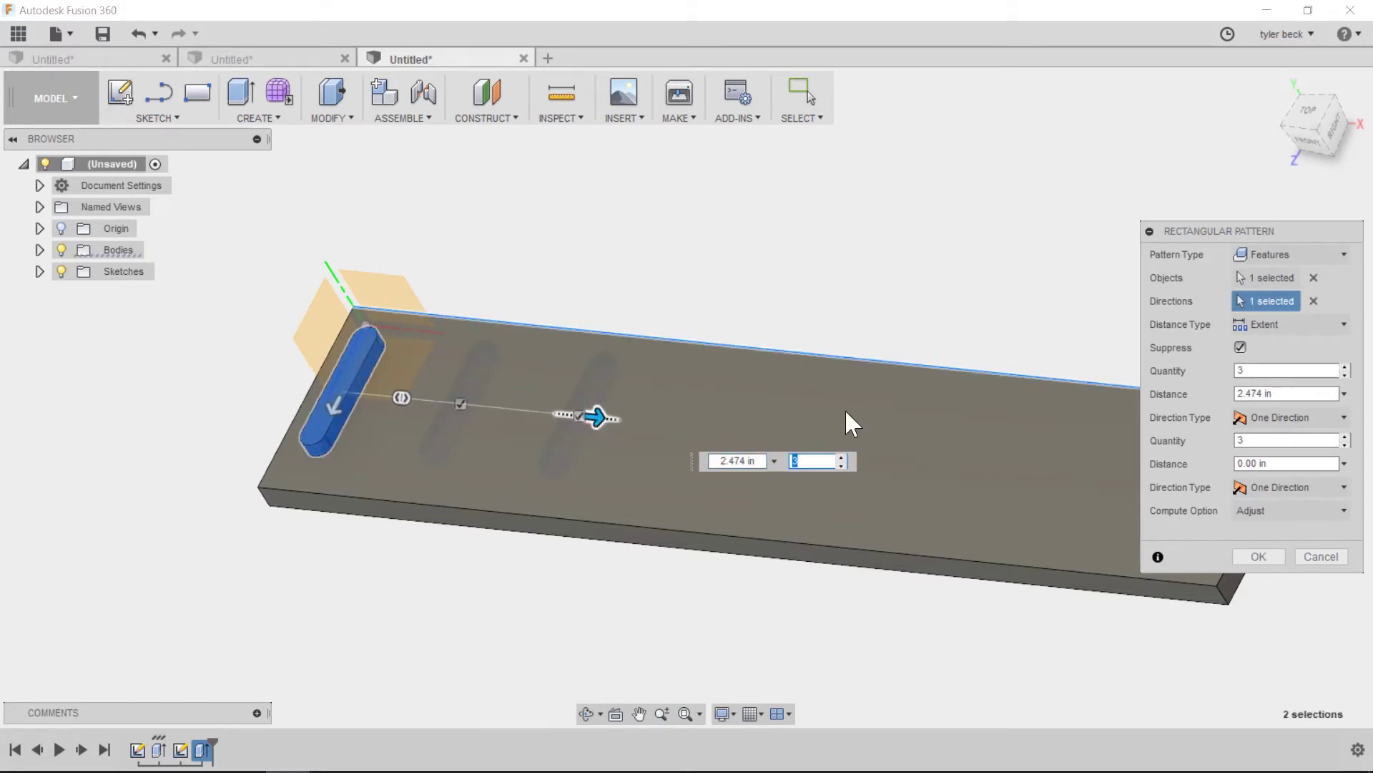
{"action": "left_click", "coordinate": [1254, 370]}
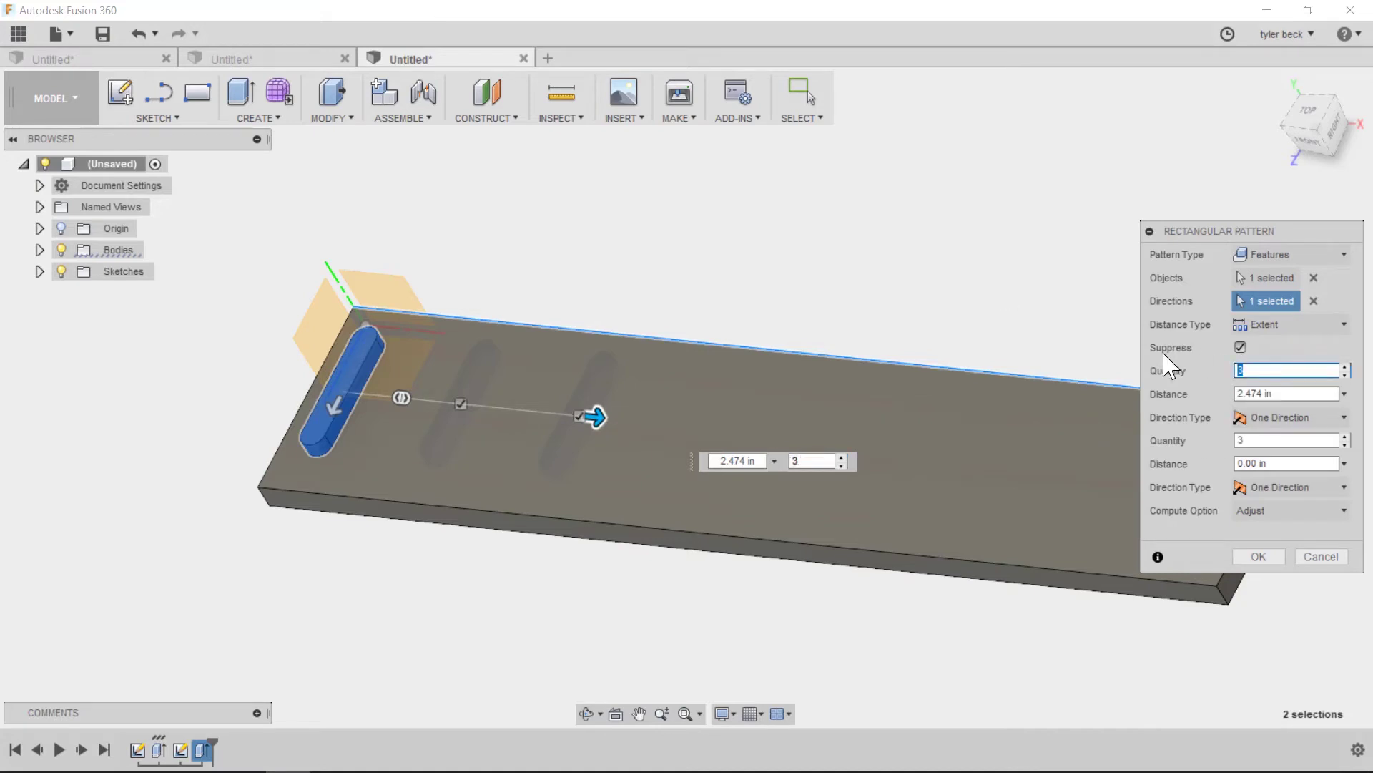
{"action": "type", "text": "8"}
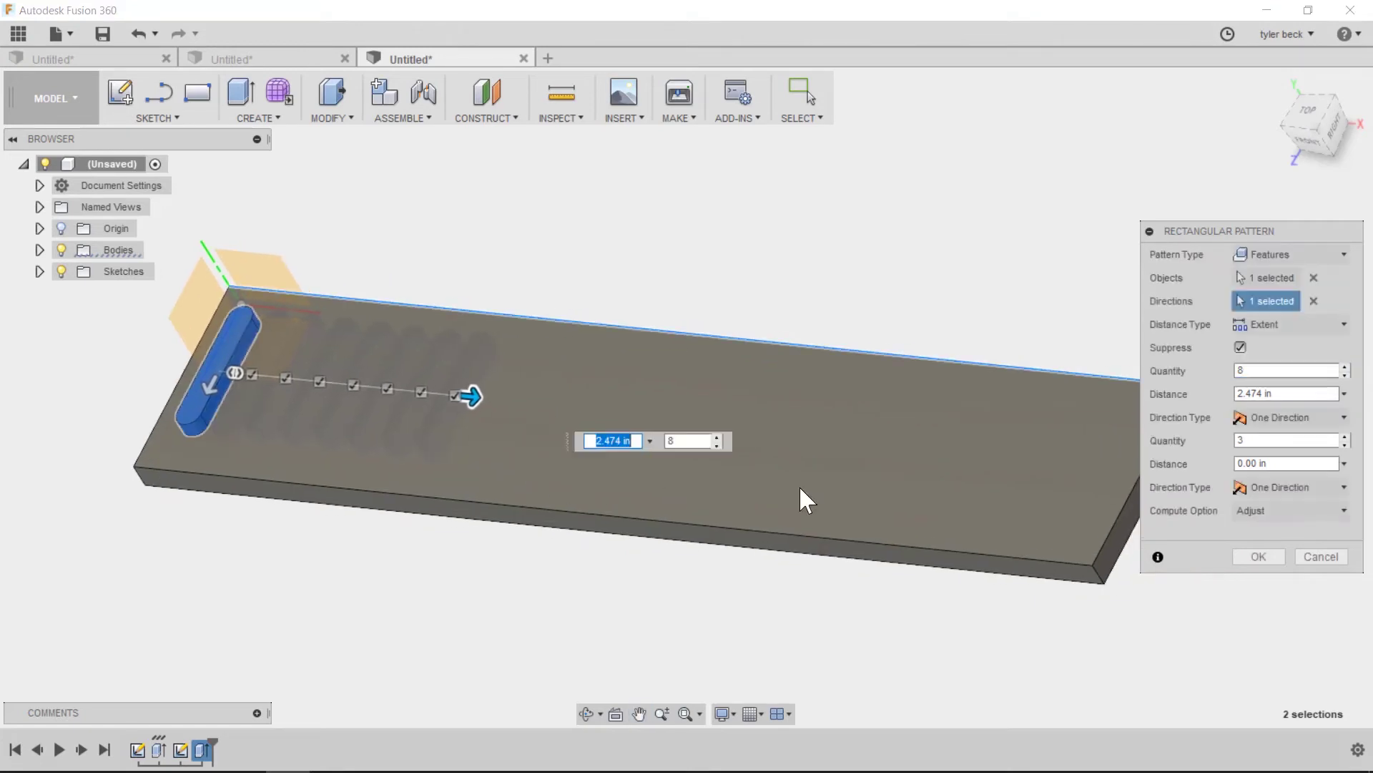
{"action": "left_click", "coordinate": [1292, 392]}
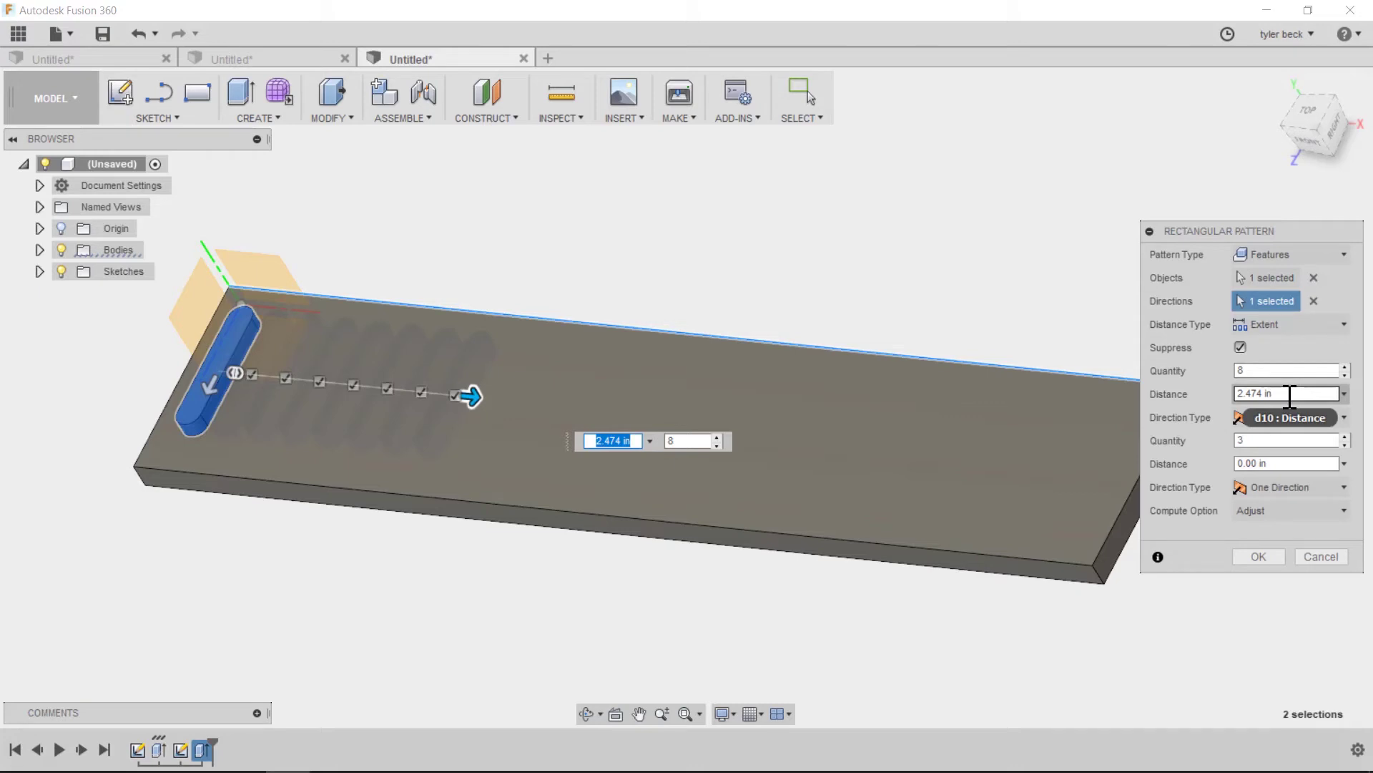
Step: Try the Spacing distance type for the pattern, and return it to Extent
{"action": "left_click", "coordinate": [1270, 325]}
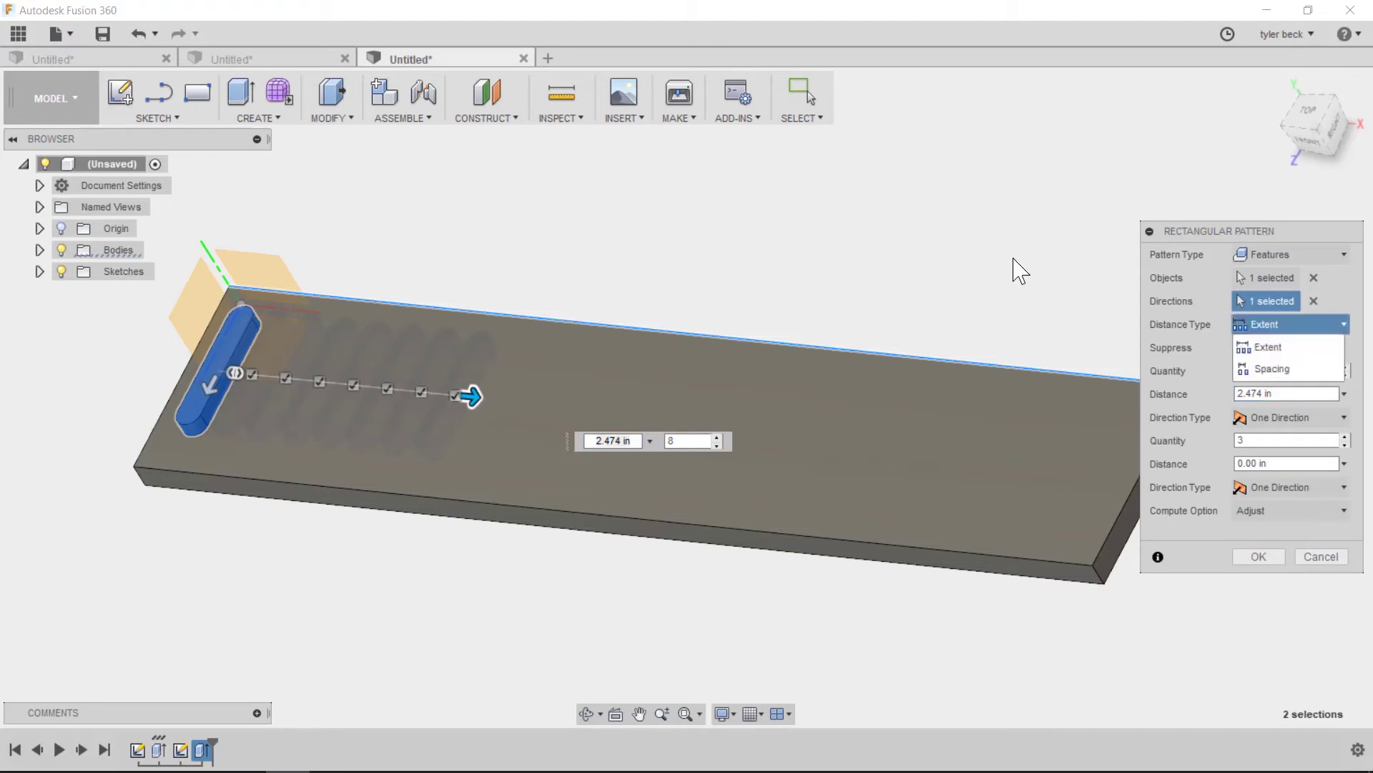
{"action": "left_click", "coordinate": [1272, 369]}
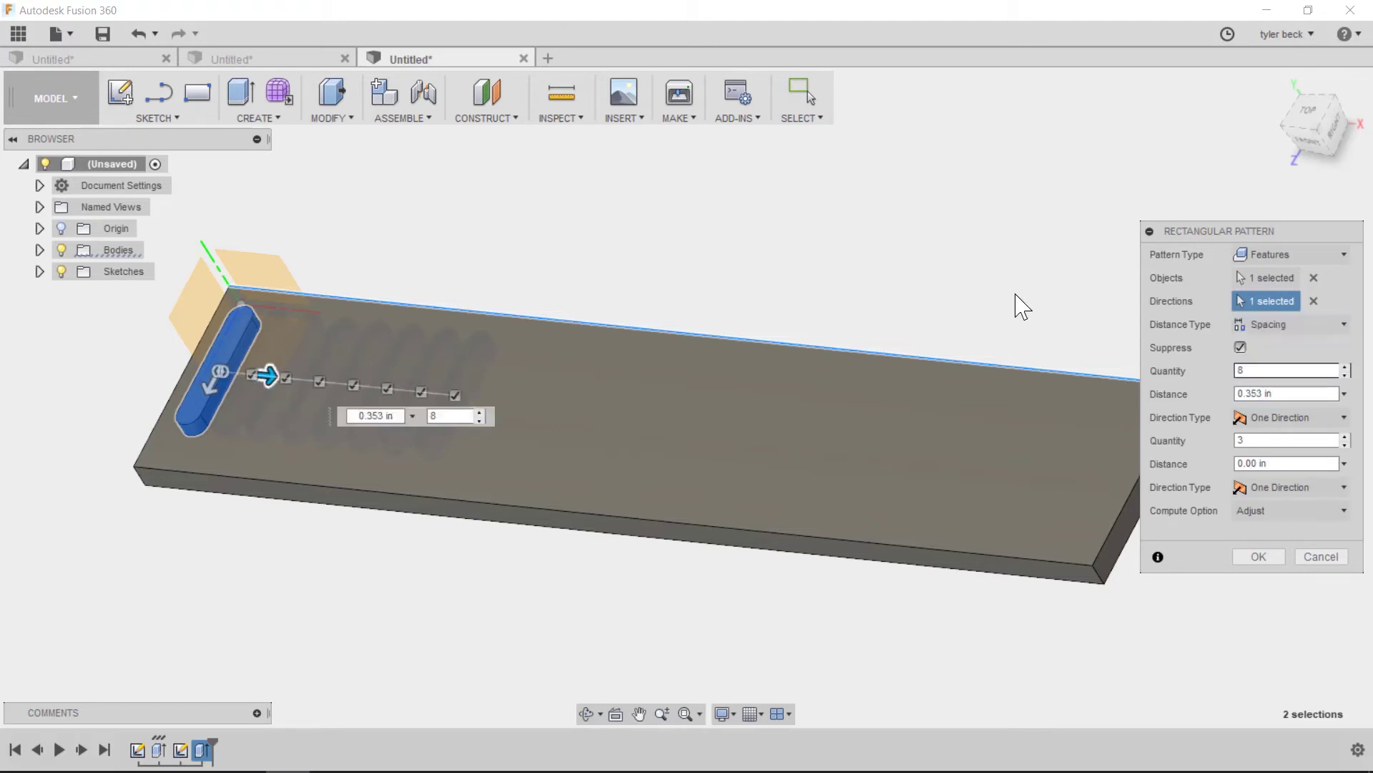
{"action": "left_click", "coordinate": [1288, 324]}
{"action": "left_click", "coordinate": [1268, 347]}
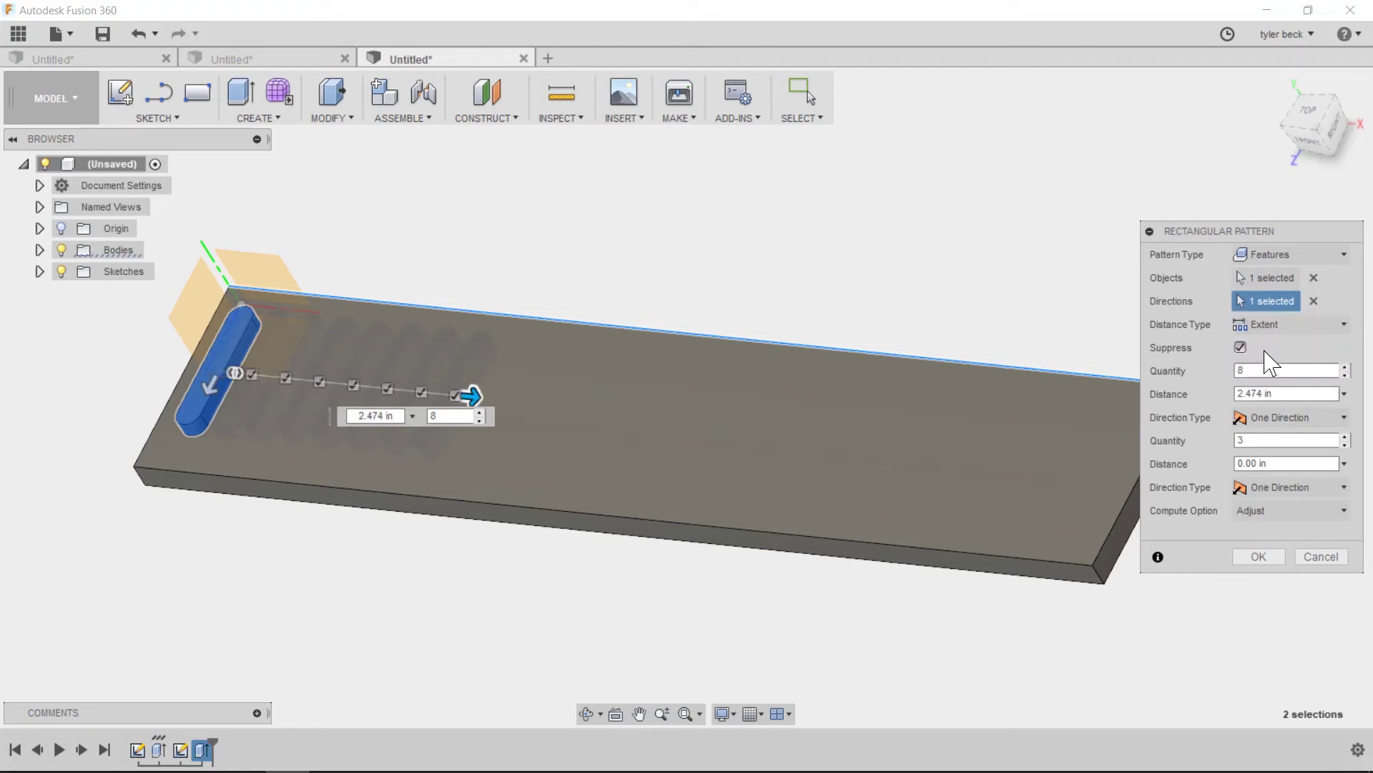
Step: Link the pattern's extent distance to the plate's length by setting it to the parameter d1
{"action": "left_click", "coordinate": [1277, 392]}
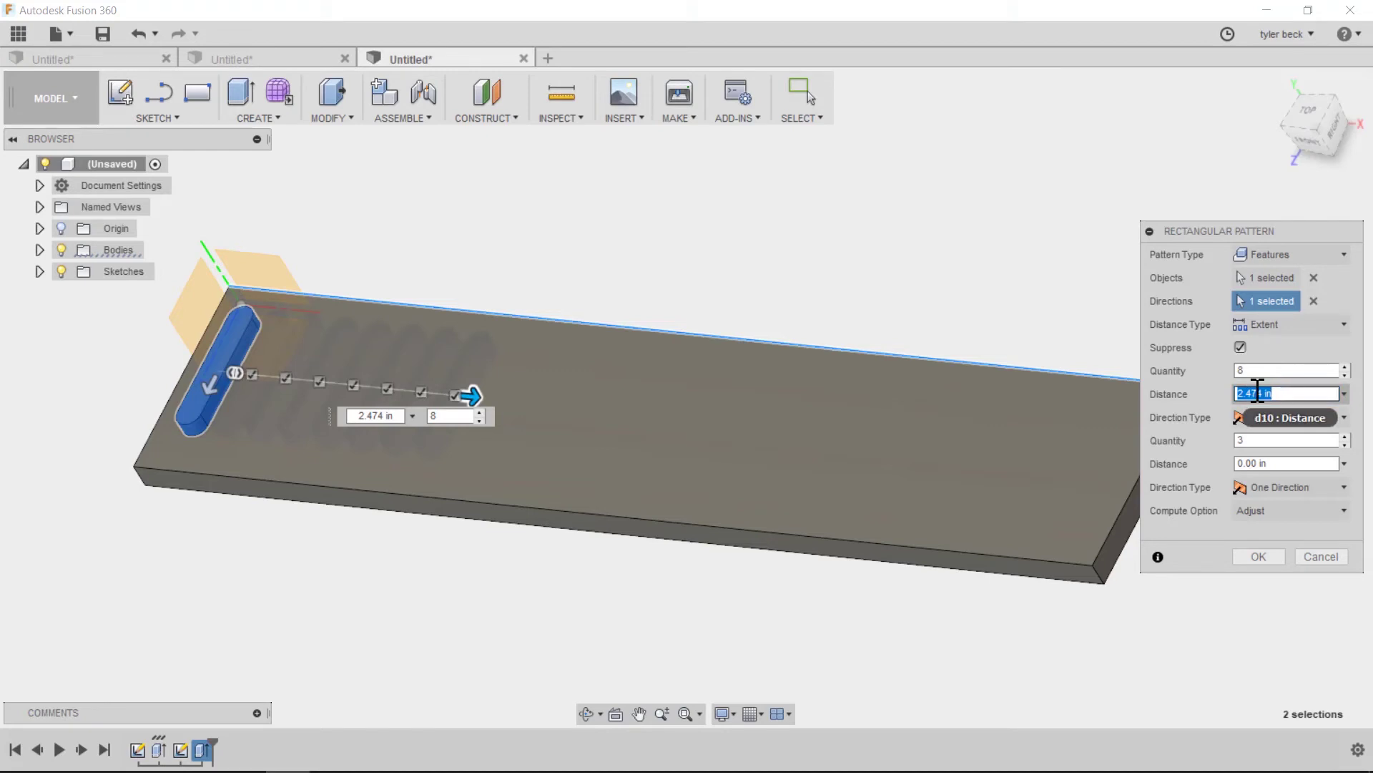
{"action": "key", "text": "BackSpace"}
{"action": "type", "text": "d1"}
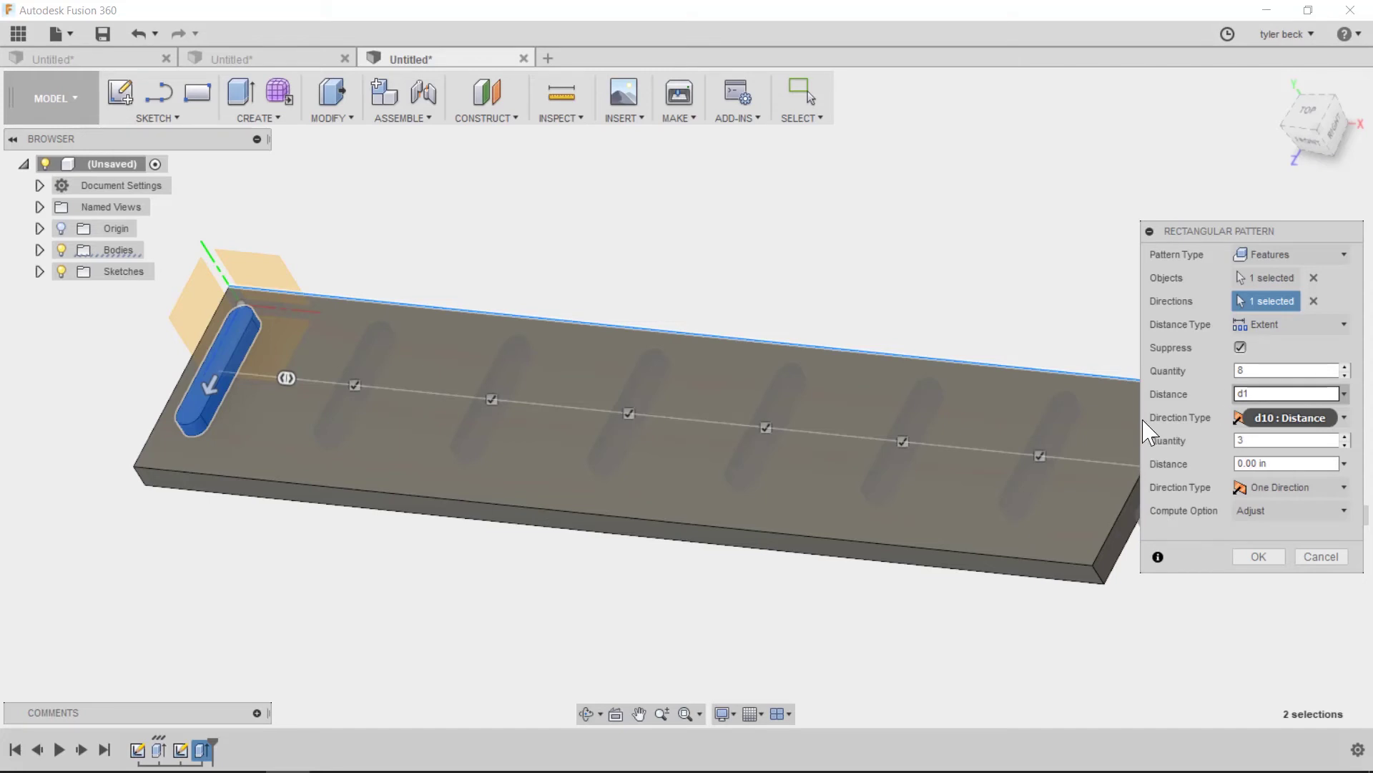
{"action": "scroll", "coordinate": [856, 499], "scroll_direction": "down", "scroll_amount": 1}
{"action": "scroll", "coordinate": [853, 496], "scroll_direction": "down", "scroll_amount": 1}
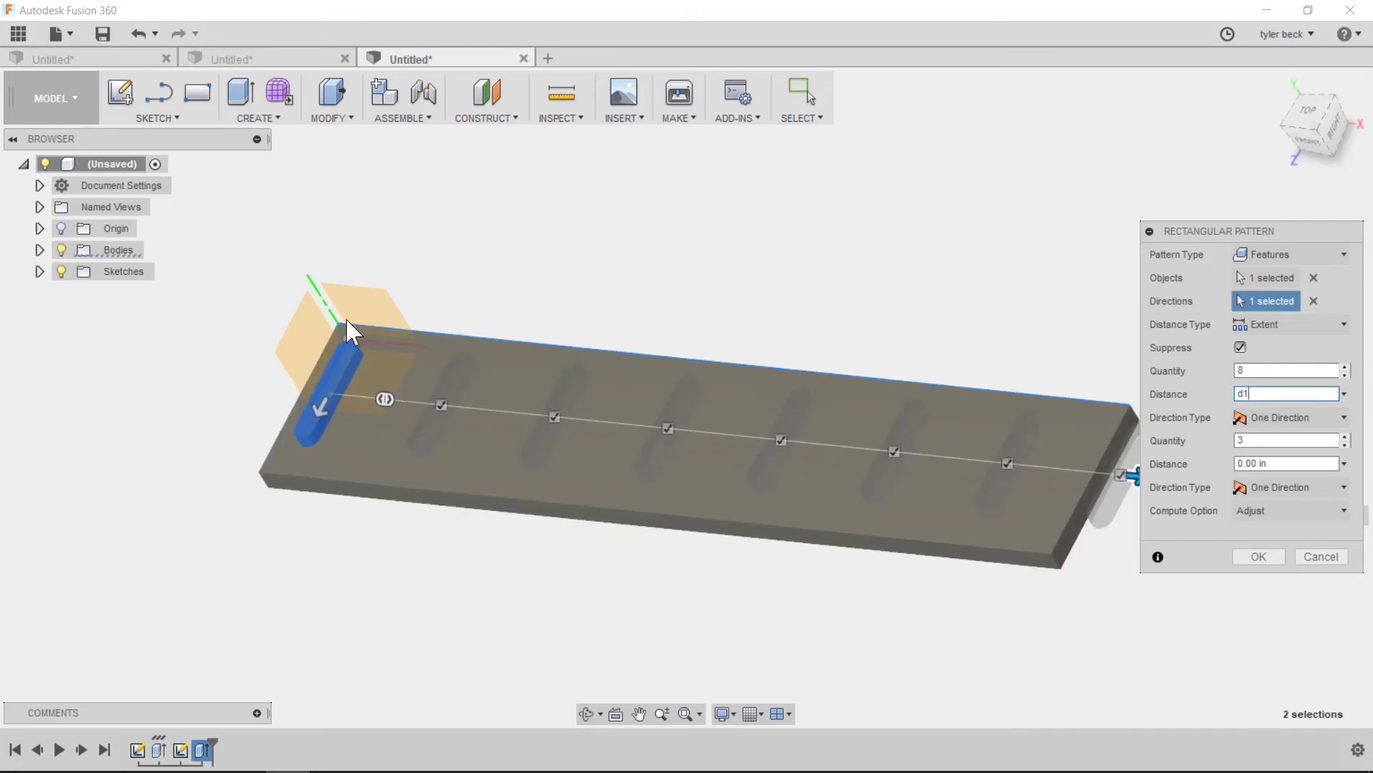
{"action": "scroll", "coordinate": [758, 552], "scroll_direction": "down", "scroll_amount": 1}
{"action": "scroll", "coordinate": [1059, 472], "scroll_direction": "up", "scroll_amount": 1}
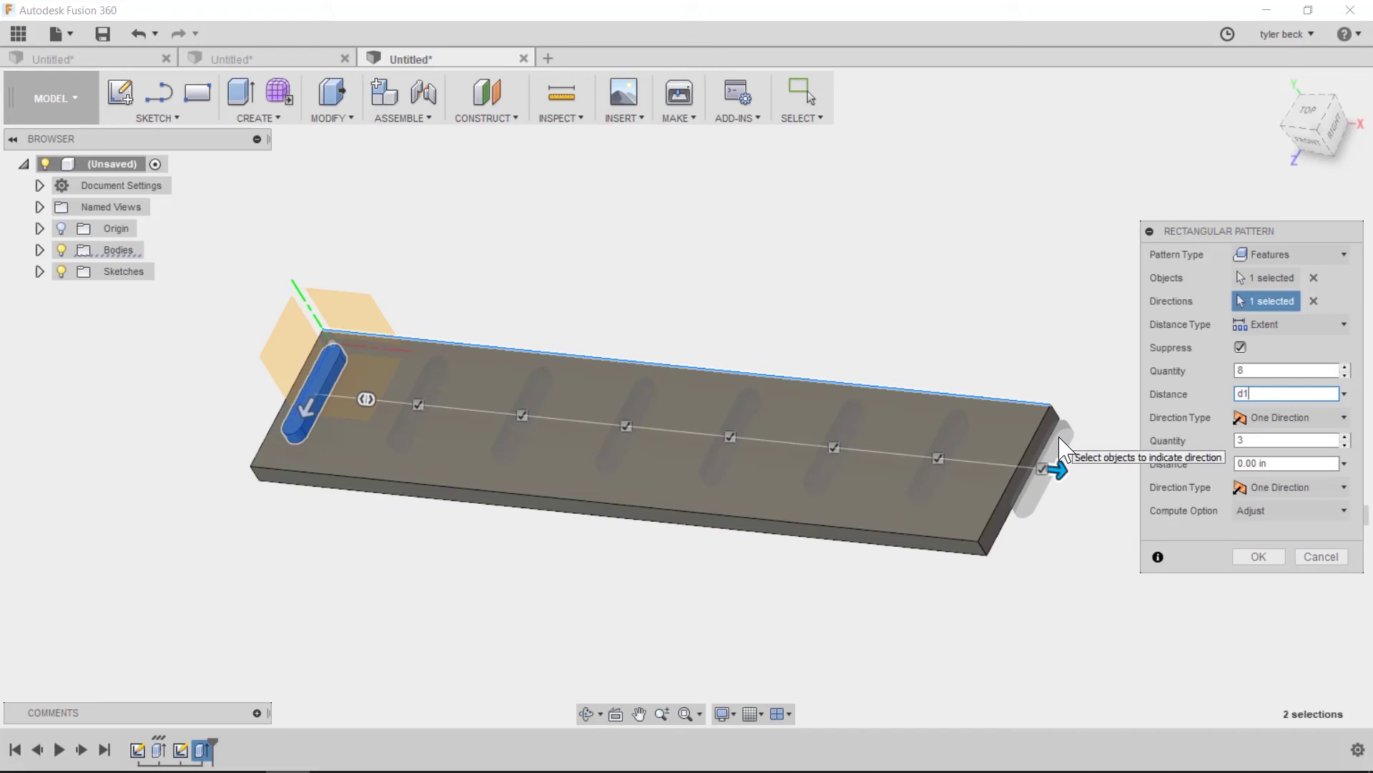
Step: Reduce the pattern's extent to the expression d1-1.5 and complete the rectangular pattern
{"action": "left_click", "coordinate": [1298, 395]}
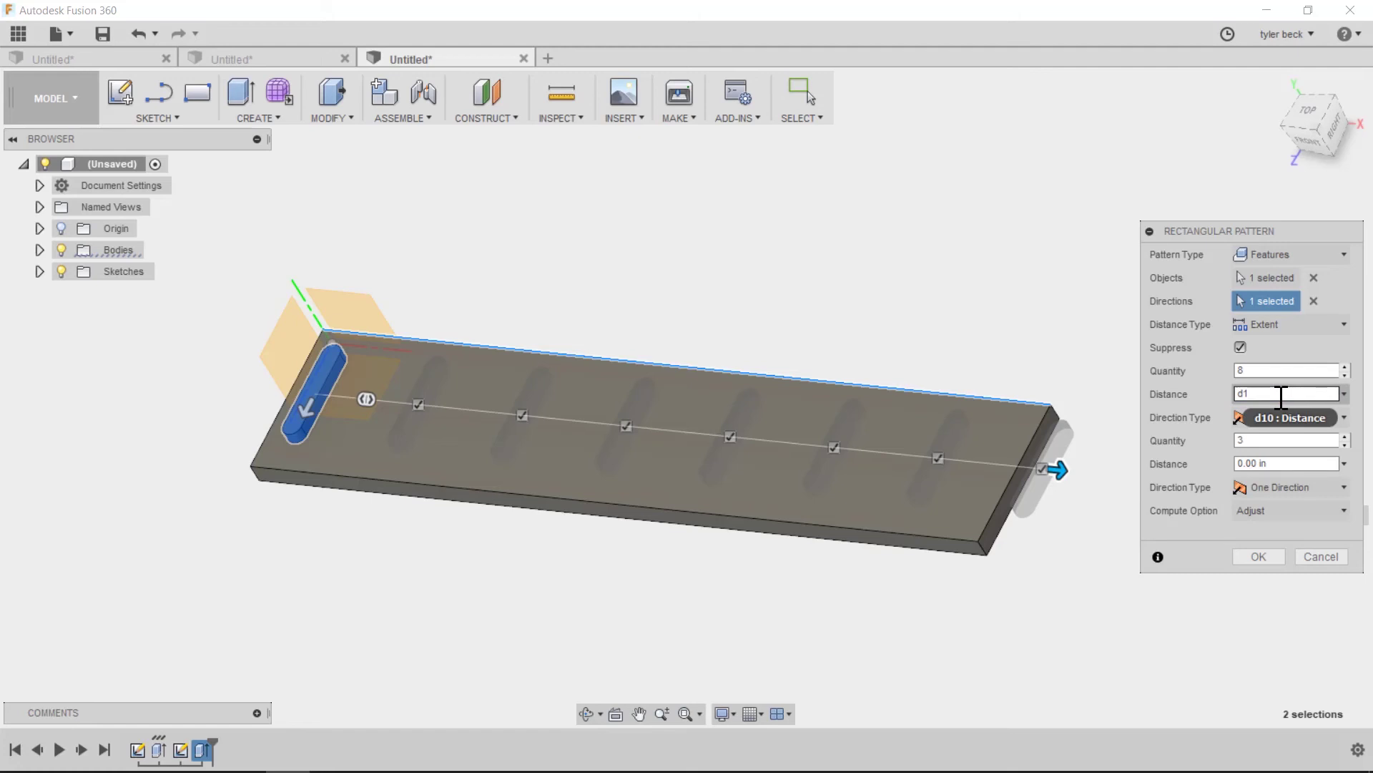
{"action": "type", "text": "-1.5"}
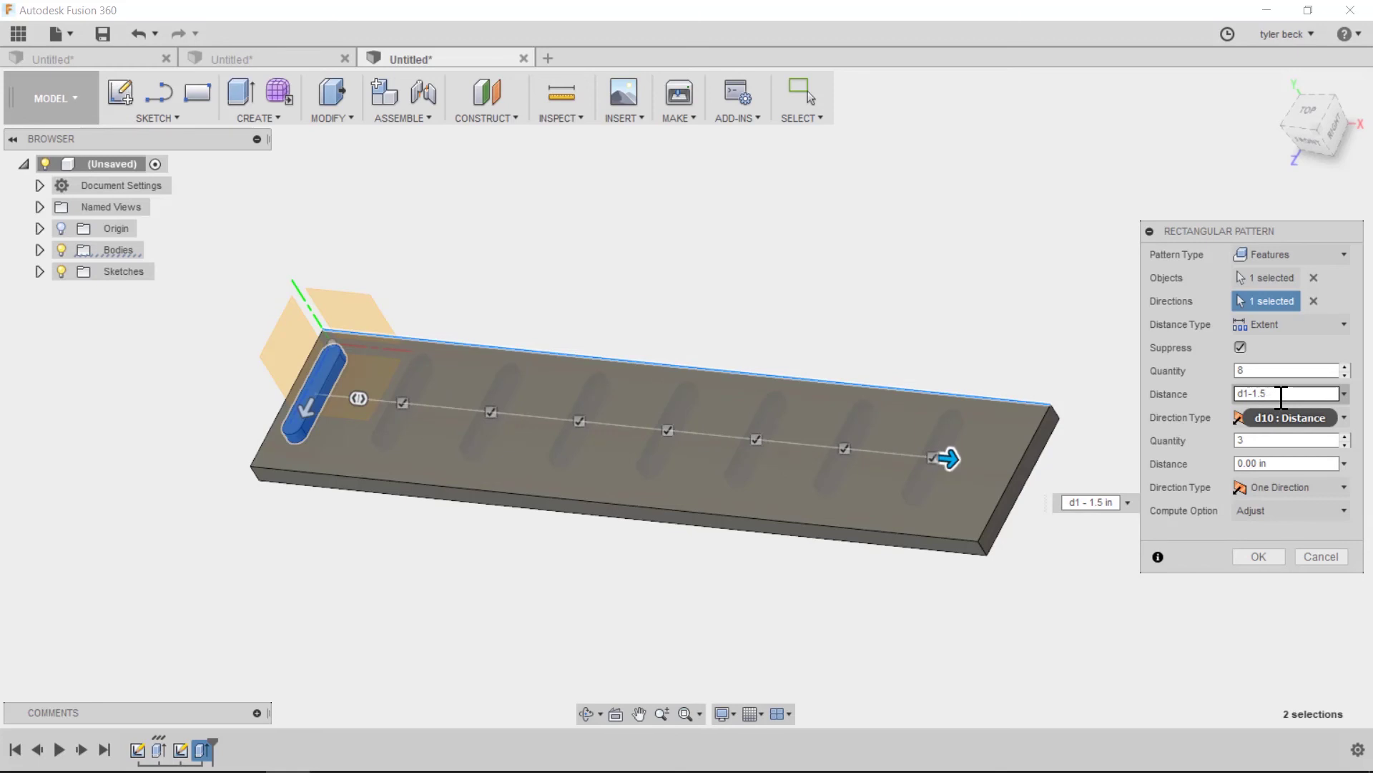
{"action": "key", "text": "Return"}
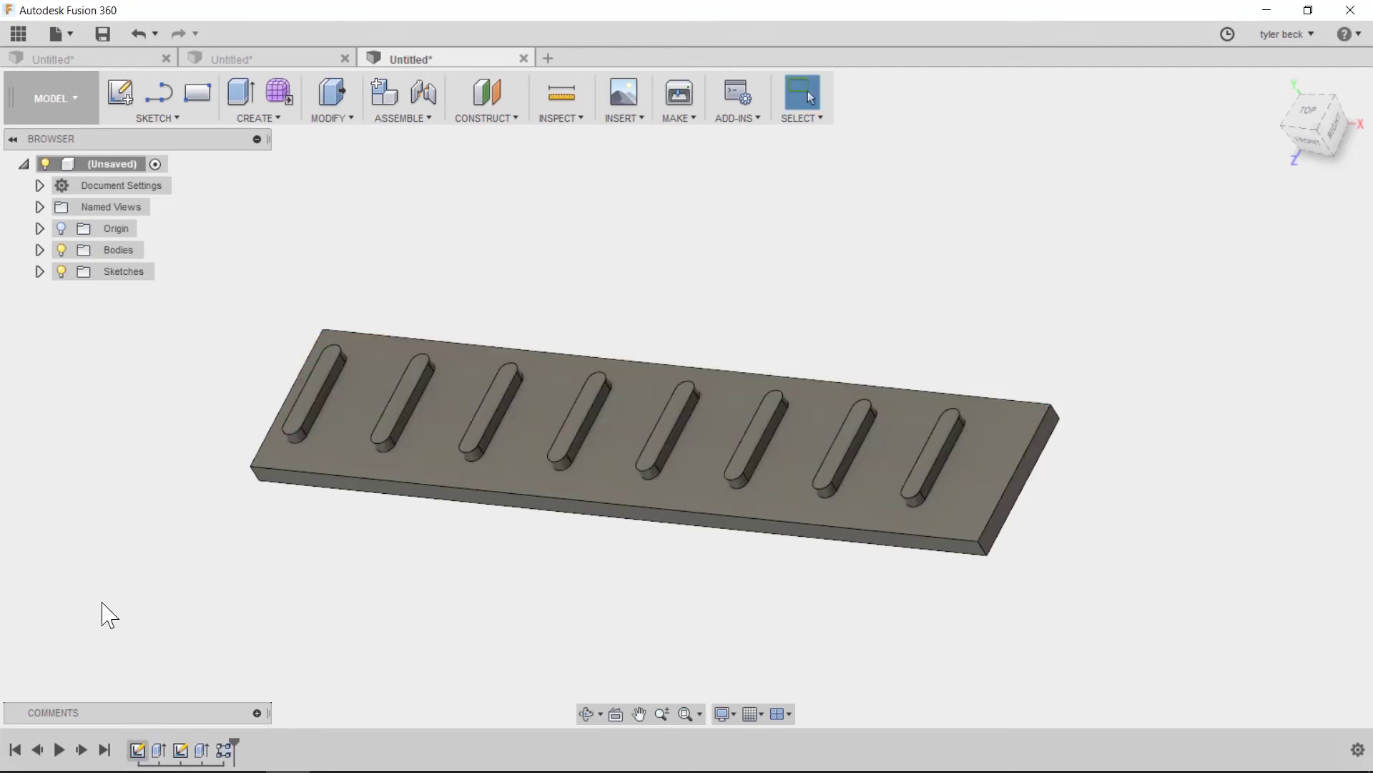
Step: Edit the plate's base sketch, set the rectangle's length dimension to 30 in, and finish the sketch
{"action": "right_click", "coordinate": [137, 750]}
{"action": "left_click", "coordinate": [190, 592]}
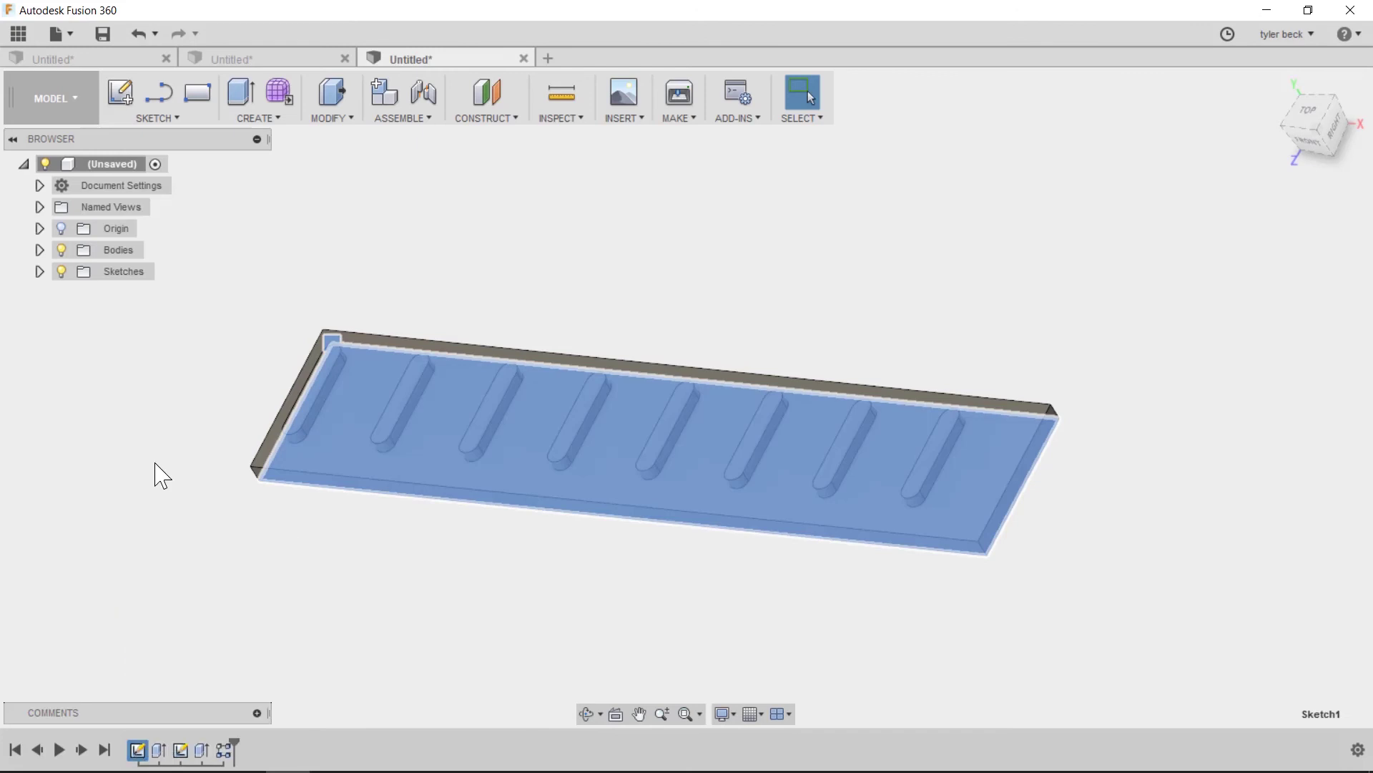
{"action": "double_click", "coordinate": [778, 372]}
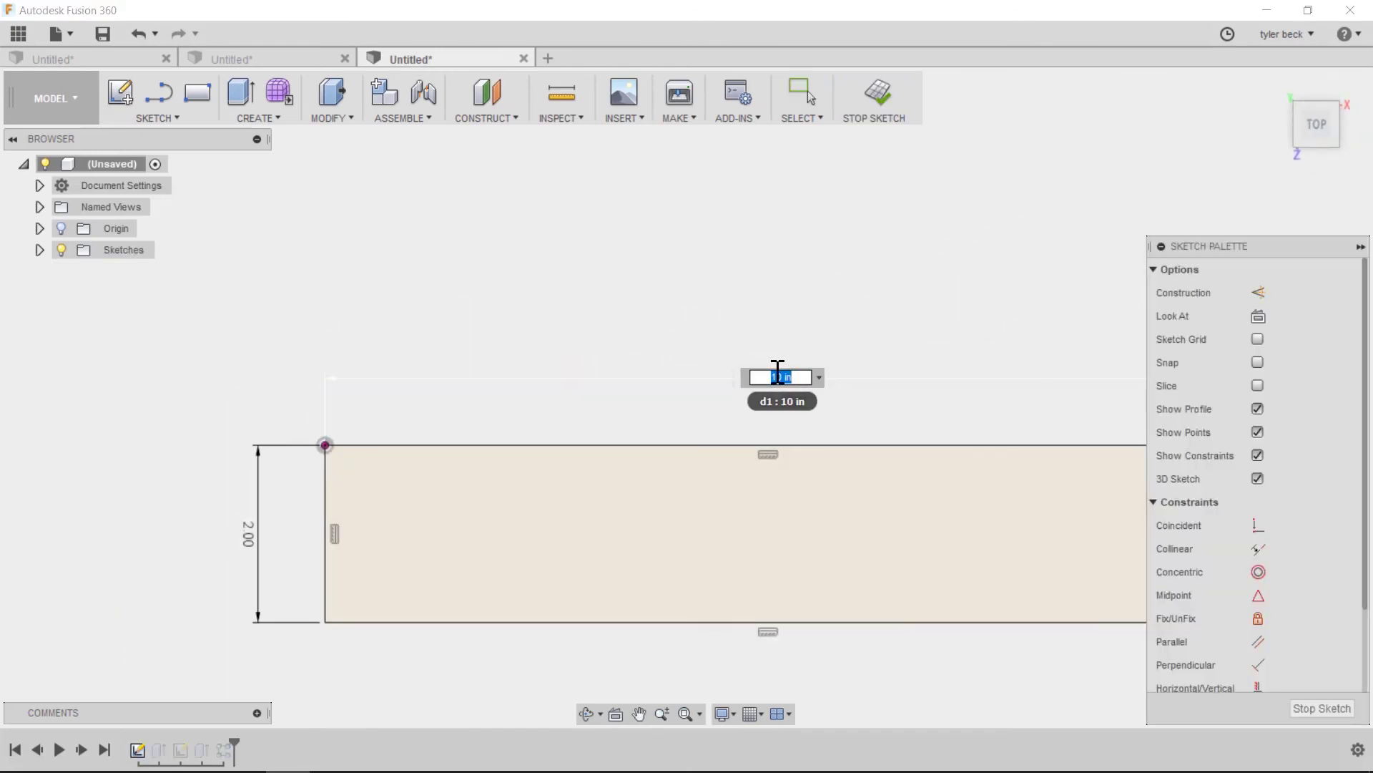
{"action": "type", "text": "10"}
{"action": "key", "text": "Return"}
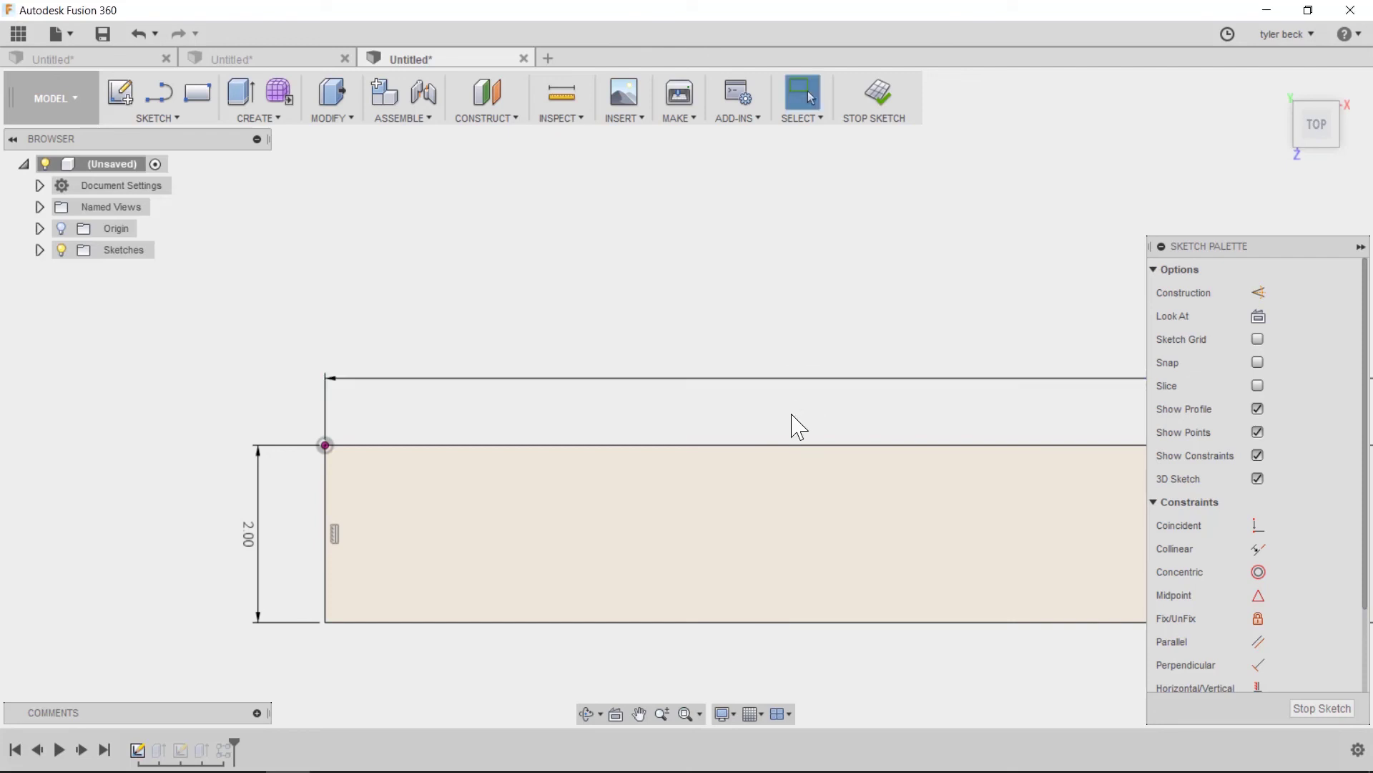
{"action": "scroll", "coordinate": [797, 423], "scroll_direction": "down", "scroll_amount": 3}
{"action": "middle_click_drag", "start_coordinate": [819, 453], "coordinate": [588, 441]}
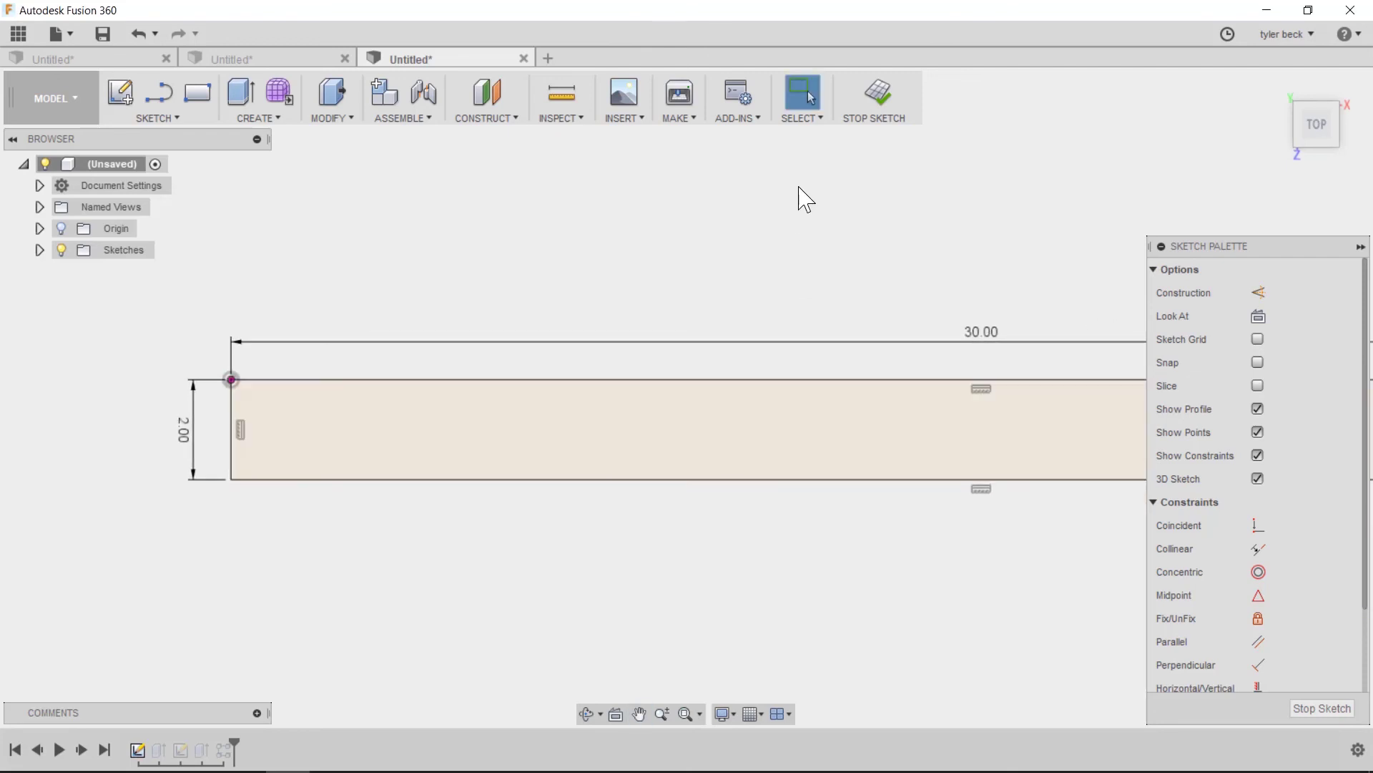
{"action": "left_click", "coordinate": [884, 105]}
Step: Examine the spacing of the raised slots along the full length of the resized plate
{"action": "scroll", "coordinate": [838, 447], "scroll_direction": "down", "scroll_amount": 2}
{"action": "scroll", "coordinate": [878, 494], "scroll_direction": "down", "scroll_amount": 2}
{"action": "middle_click_drag", "start_coordinate": [885, 494], "coordinate": [785, 473], "text": "shift"}
{"action": "key", "text": "Escape"}
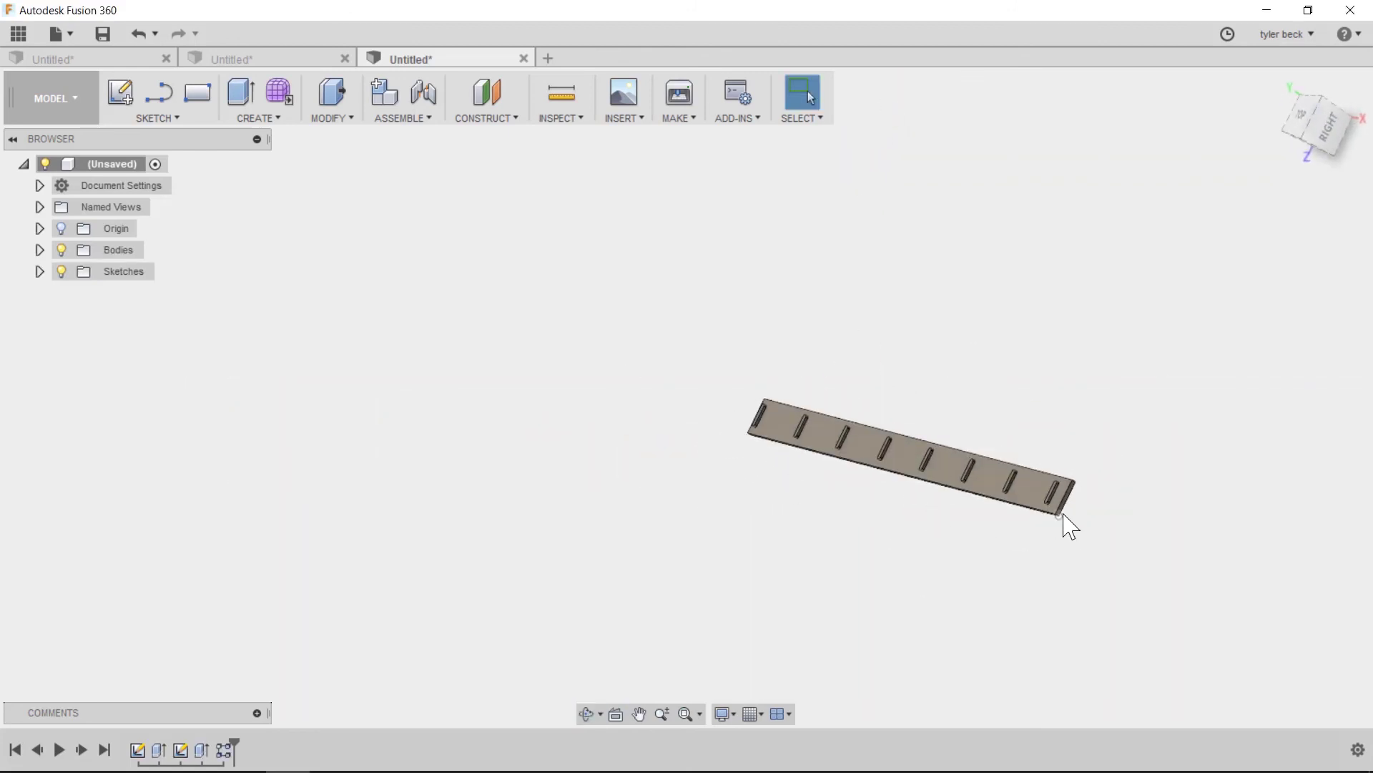
{"action": "scroll", "coordinate": [1064, 512], "scroll_direction": "up", "scroll_amount": 5}
{"action": "scroll", "coordinate": [1066, 494], "scroll_direction": "down", "scroll_amount": 4}
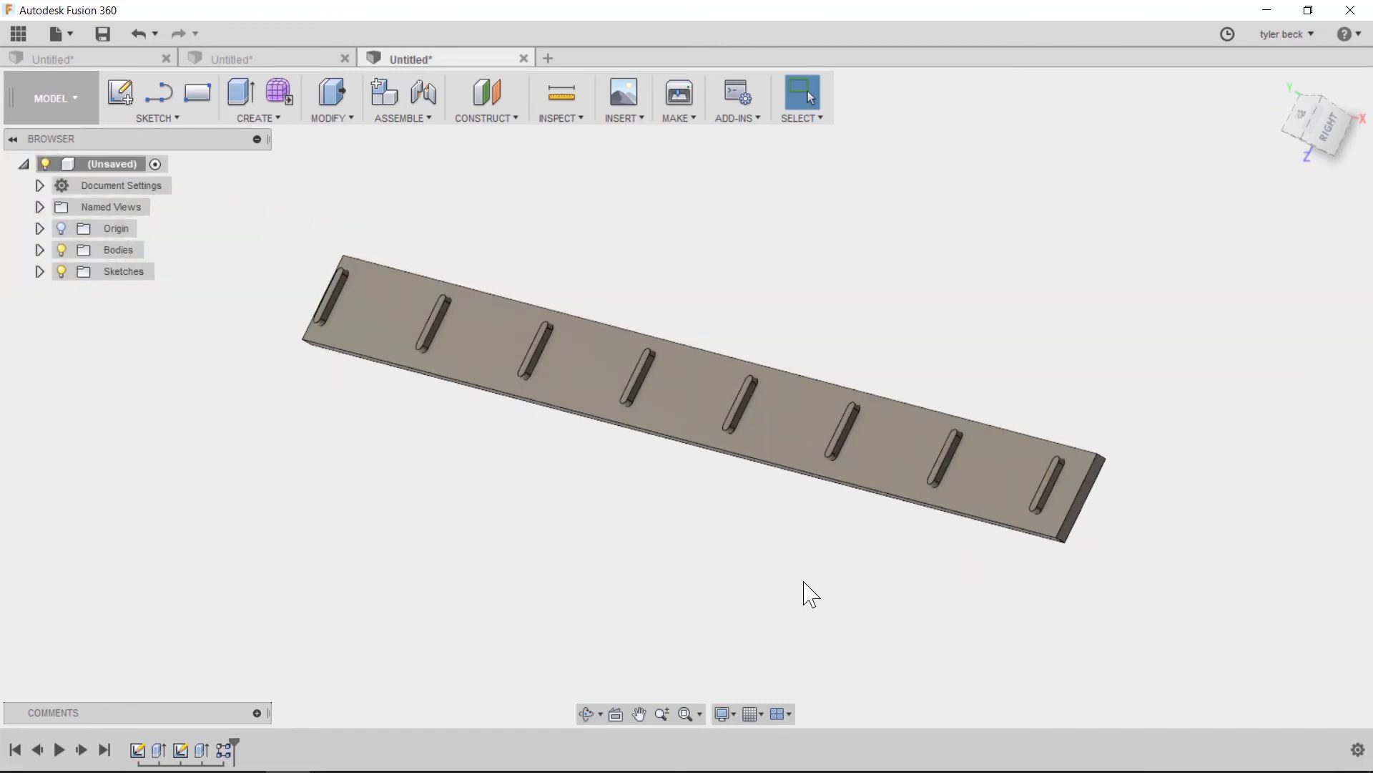